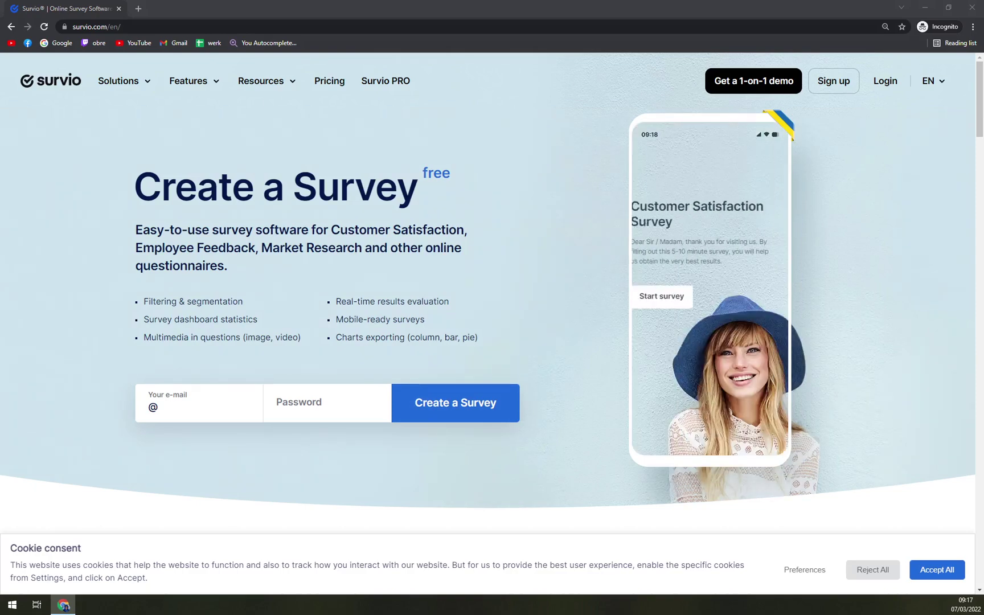
Open the header's EN selector to list the site languages, Čeština through Svenska.
{"action": "scroll", "coordinate": [582, 365], "scroll_direction": "down", "scroll_amount": 10}
{"action": "scroll", "coordinate": [428, 345], "scroll_direction": "up", "scroll_amount": 10}
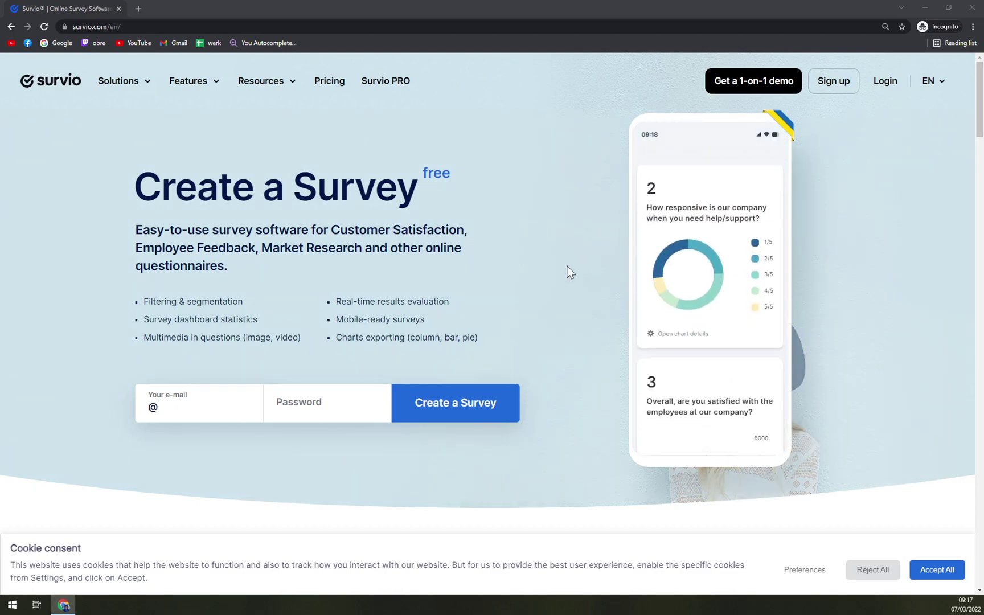
{"action": "scroll", "coordinate": [469, 268], "scroll_direction": "down", "scroll_amount": 10}
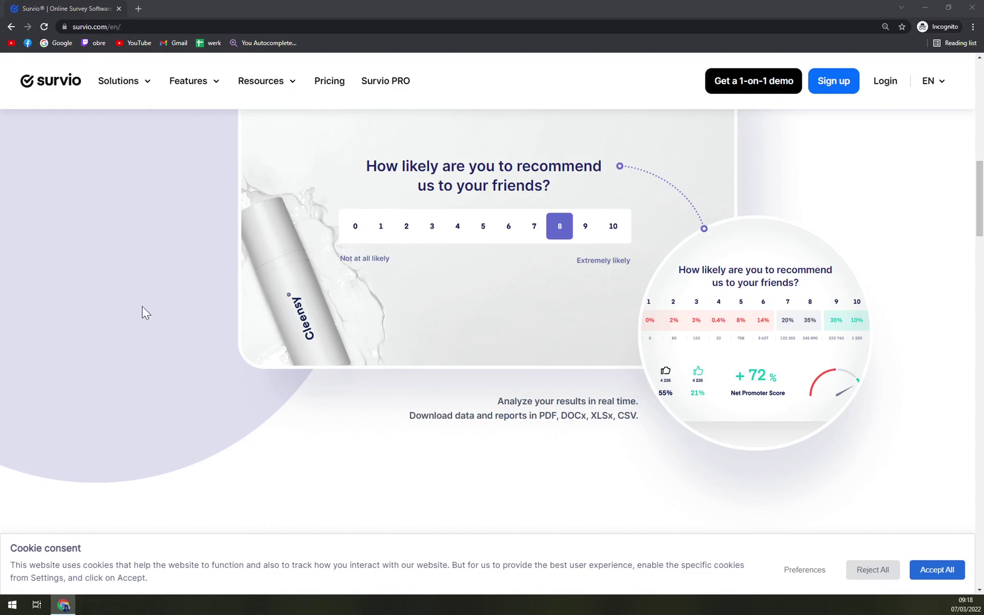
{"action": "left_click", "coordinate": [926, 82]}
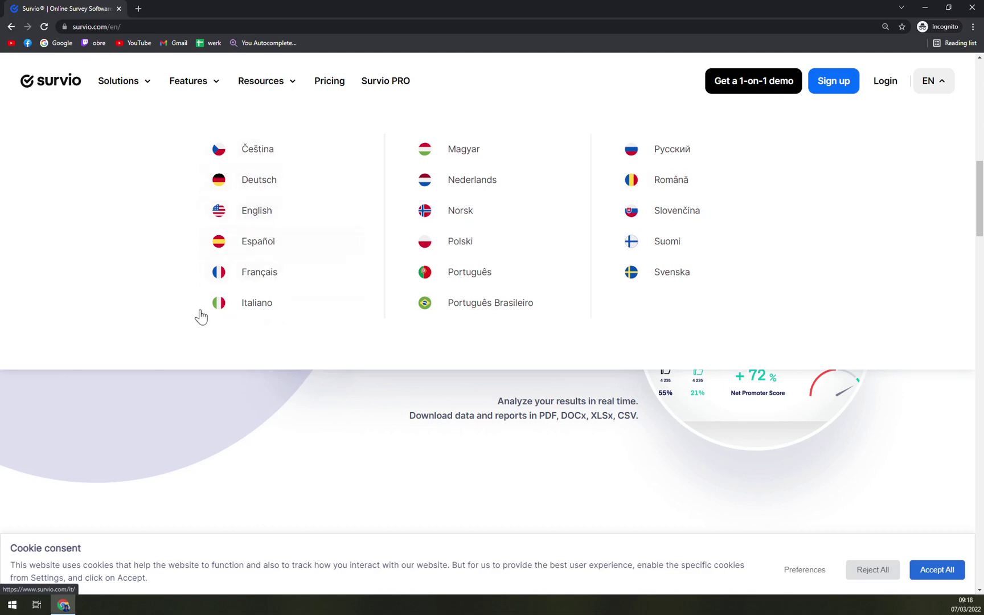
Switch the site to Slovenčina, then switch it back to English.
{"action": "scroll", "coordinate": [673, 219], "scroll_direction": "up", "scroll_amount": 5}
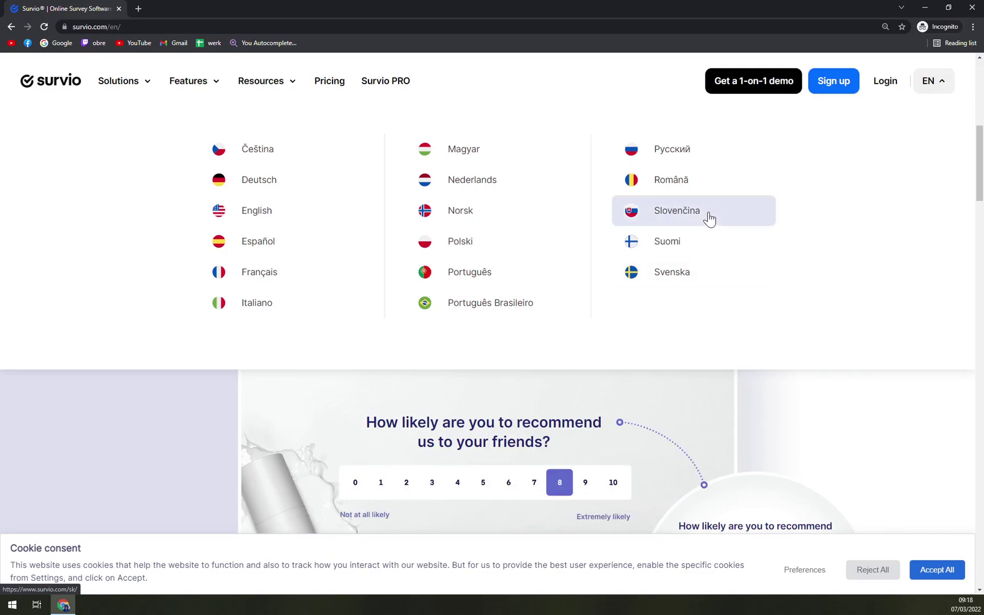
{"action": "left_click", "coordinate": [709, 219]}
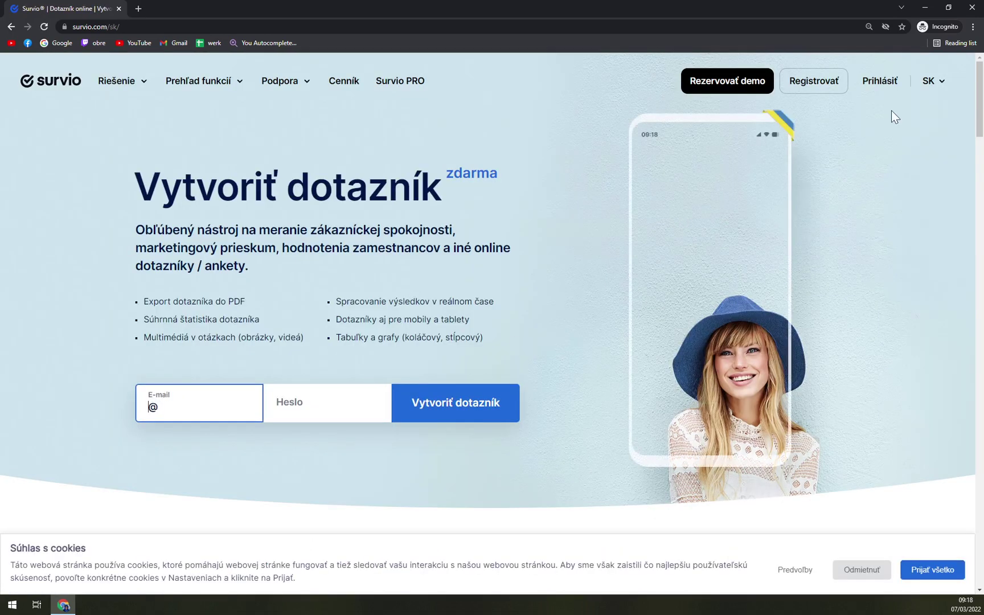
{"action": "left_click", "coordinate": [932, 80]}
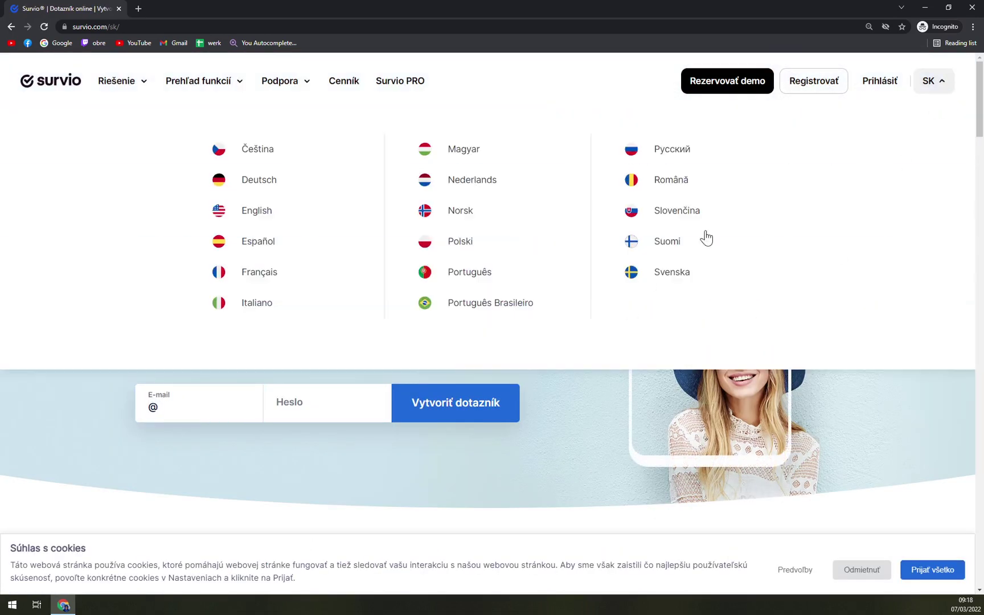
{"action": "left_click", "coordinate": [287, 218]}
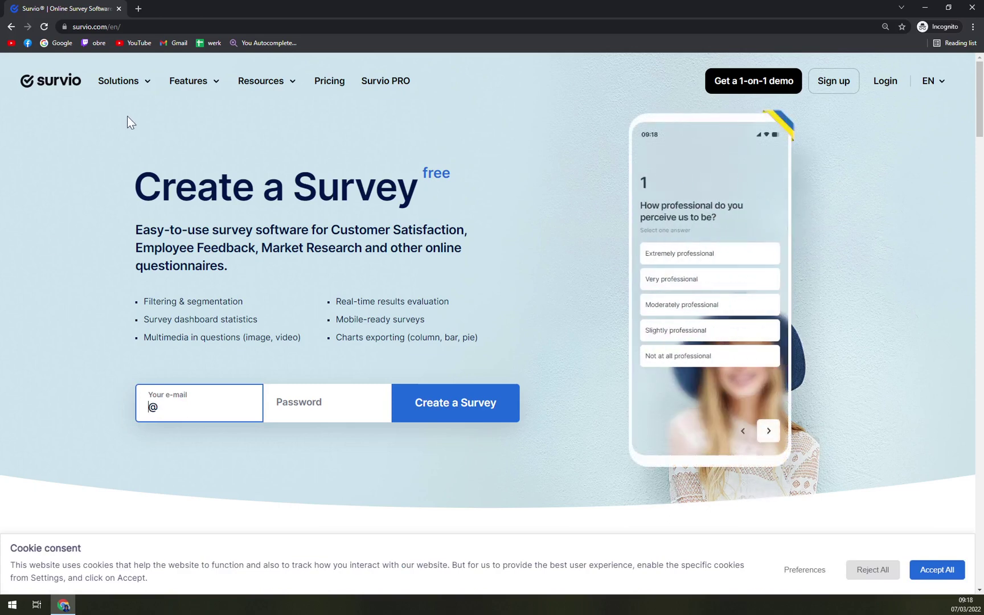
Open the Plans & Pricing page and zoom the browser out to fit the plans.
{"action": "left_click", "coordinate": [337, 87]}
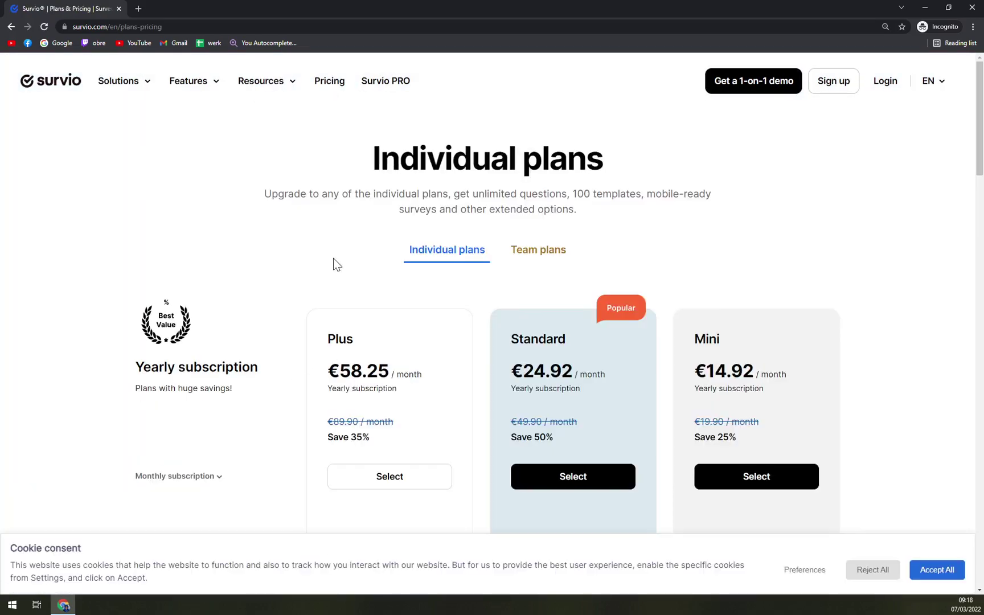
{"action": "scroll", "coordinate": [385, 256], "scroll_direction": "down", "scroll_amount": 2}
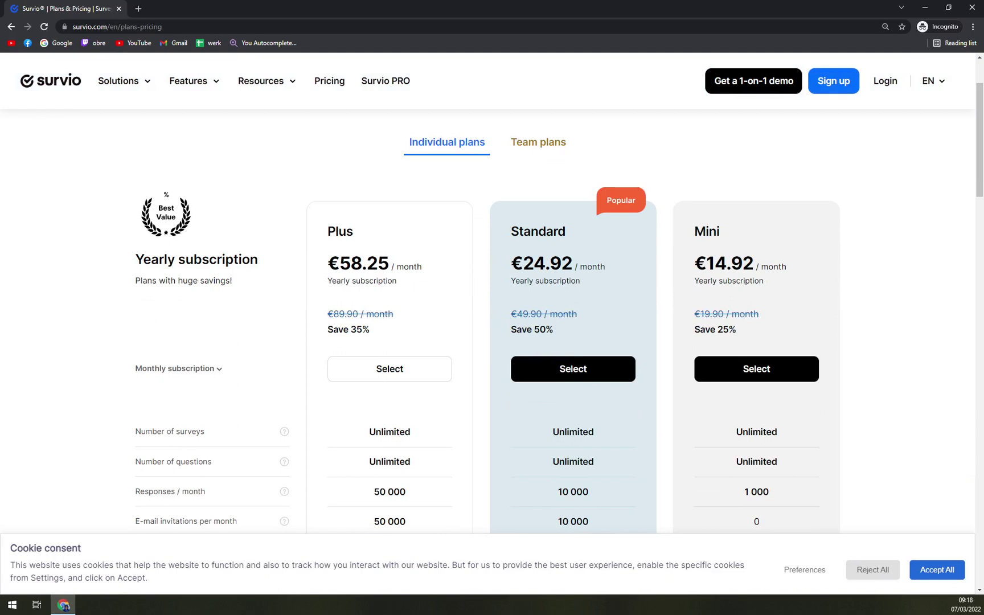
{"action": "key", "text": "ctrl+minus"}
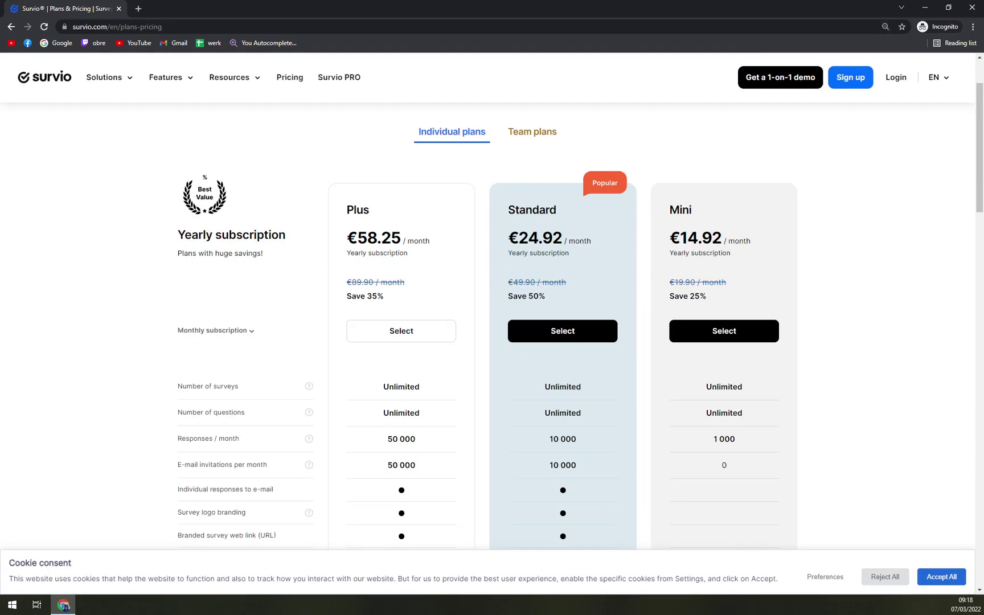
{"action": "left_click_drag", "start_coordinate": [179, 231], "coordinate": [417, 243]}
{"action": "left_click", "coordinate": [426, 221]}
{"action": "left_click", "coordinate": [420, 248]}
Expand 'Monthly subscription' to show monthly prices and look over the feature rows.
{"action": "left_click", "coordinate": [221, 332]}
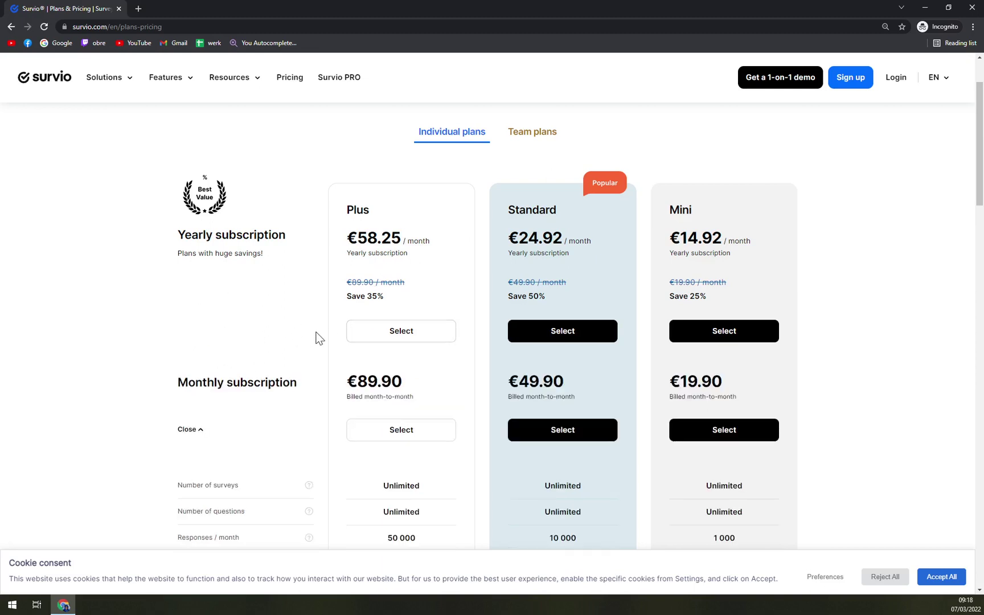
{"action": "scroll", "coordinate": [285, 328], "scroll_direction": "down", "scroll_amount": 2}
{"action": "scroll", "coordinate": [304, 305], "scroll_direction": "up", "scroll_amount": 2}
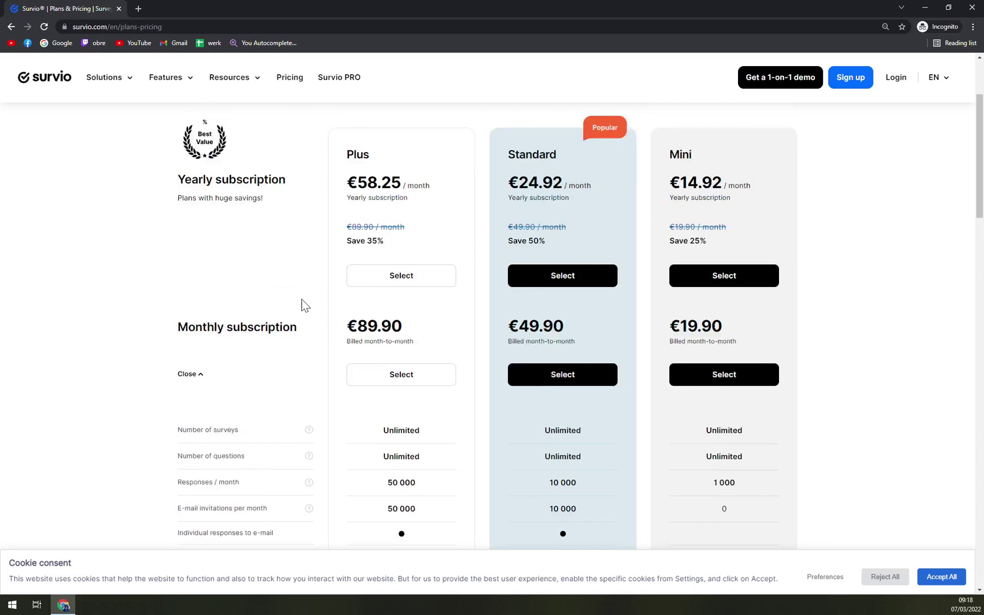
{"action": "scroll", "coordinate": [354, 441], "scroll_direction": "down", "scroll_amount": 6}
{"action": "scroll", "coordinate": [421, 202], "scroll_direction": "up", "scroll_amount": 1}
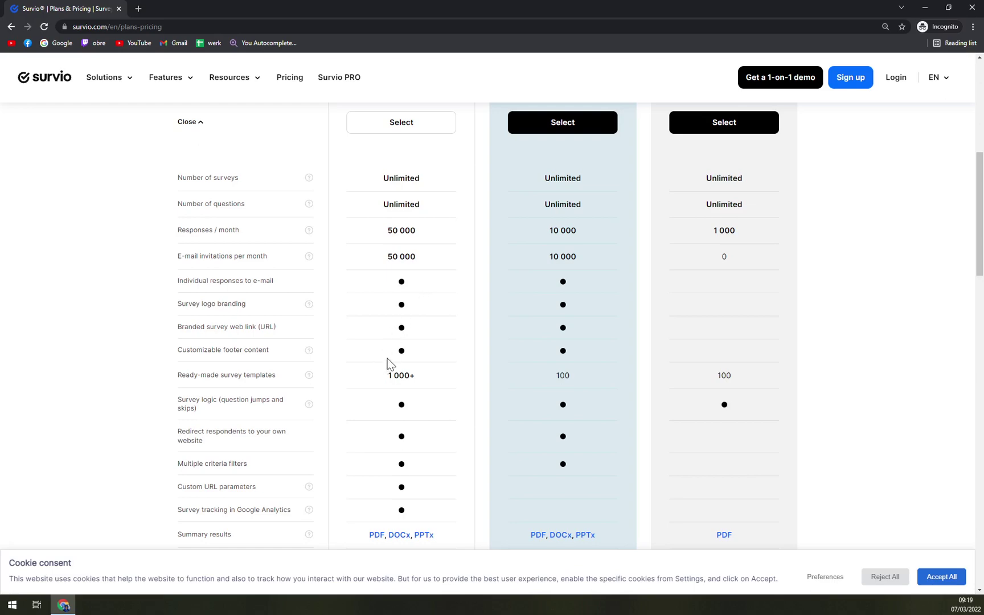
{"action": "scroll", "coordinate": [398, 364], "scroll_direction": "down", "scroll_amount": 9}
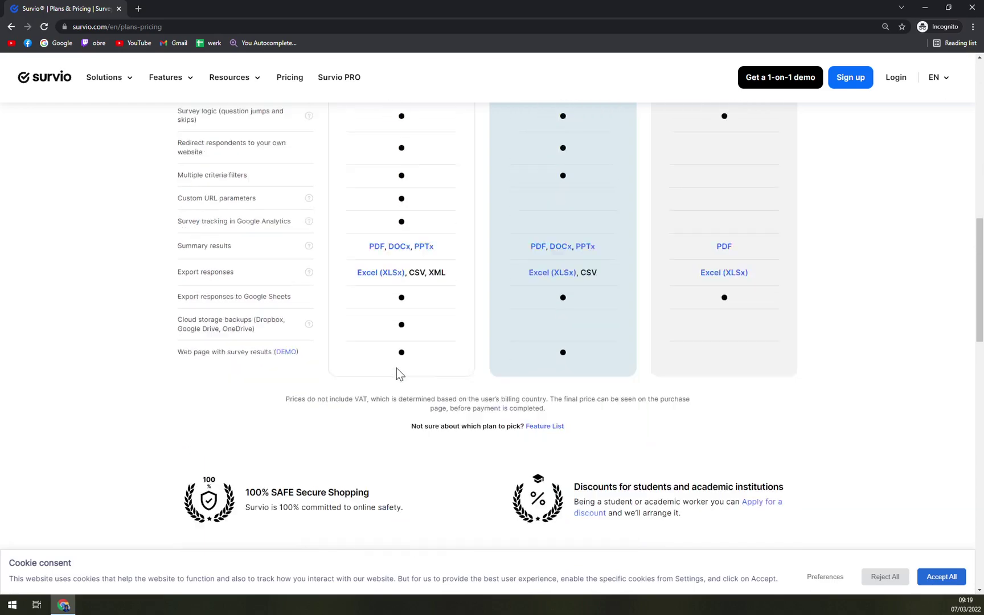
{"action": "scroll", "coordinate": [397, 369], "scroll_direction": "up", "scroll_amount": 10}
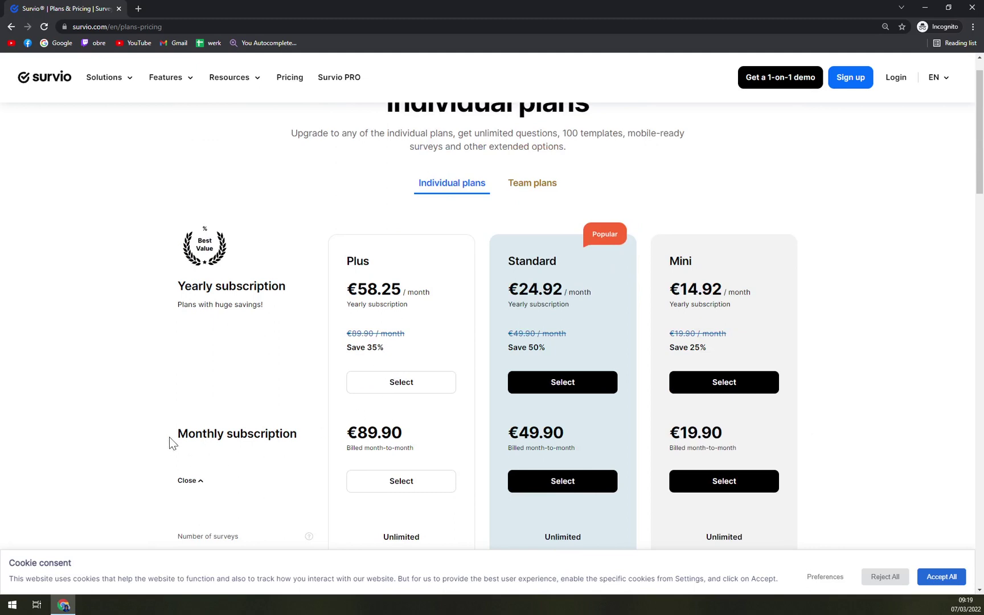
Toggle the monthly prices open and closed, noting the Plus plan's €89.90 monthly price.
{"action": "left_click_drag", "start_coordinate": [169, 437], "coordinate": [323, 437]}
{"action": "left_click", "coordinate": [323, 437]}
{"action": "double_click", "coordinate": [374, 433]}
{"action": "left_click", "coordinate": [189, 480]}
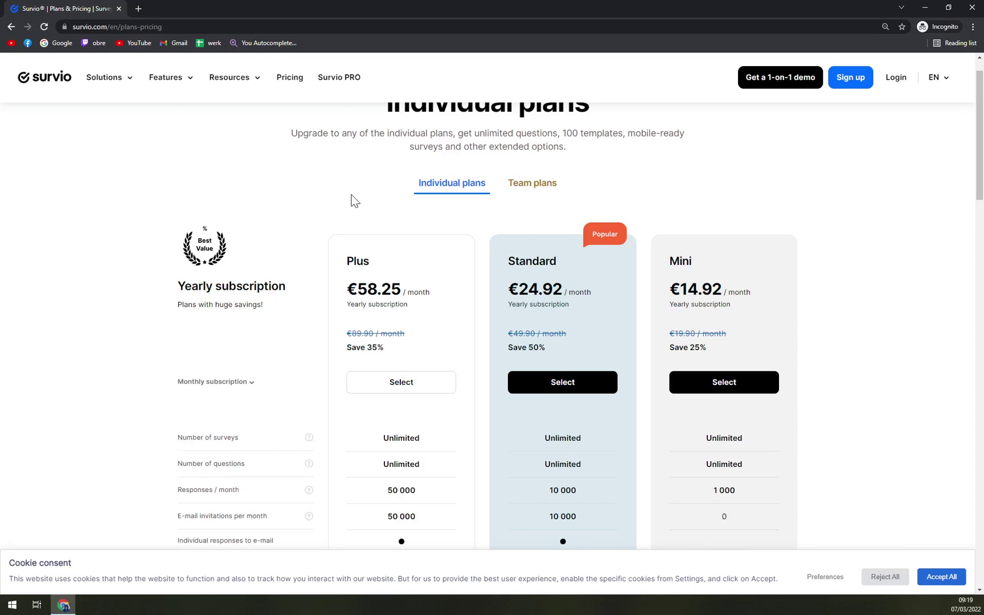
{"action": "left_click", "coordinate": [252, 382]}
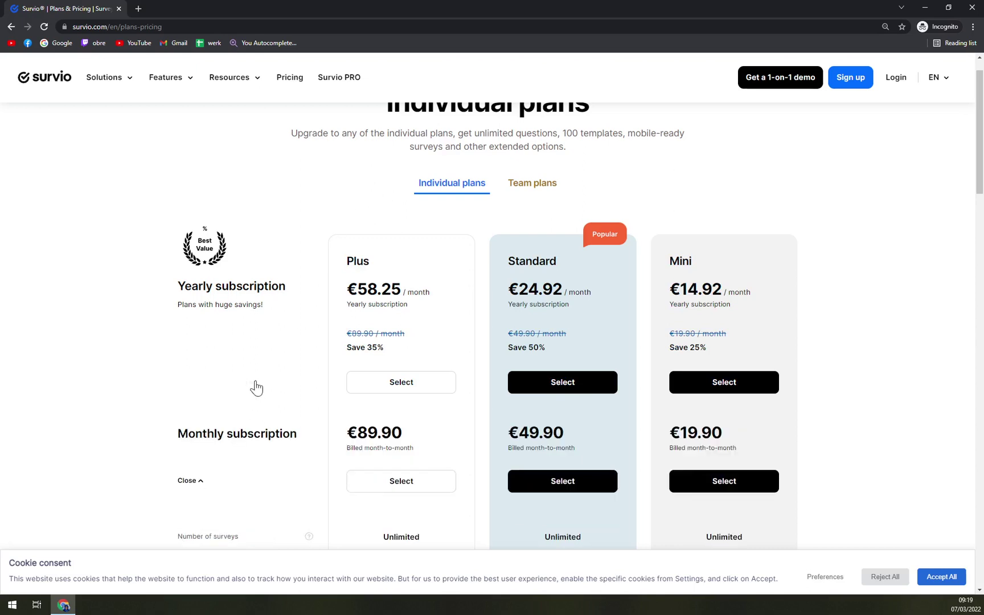
{"action": "left_click", "coordinate": [194, 483]}
{"action": "left_click", "coordinate": [209, 384]}
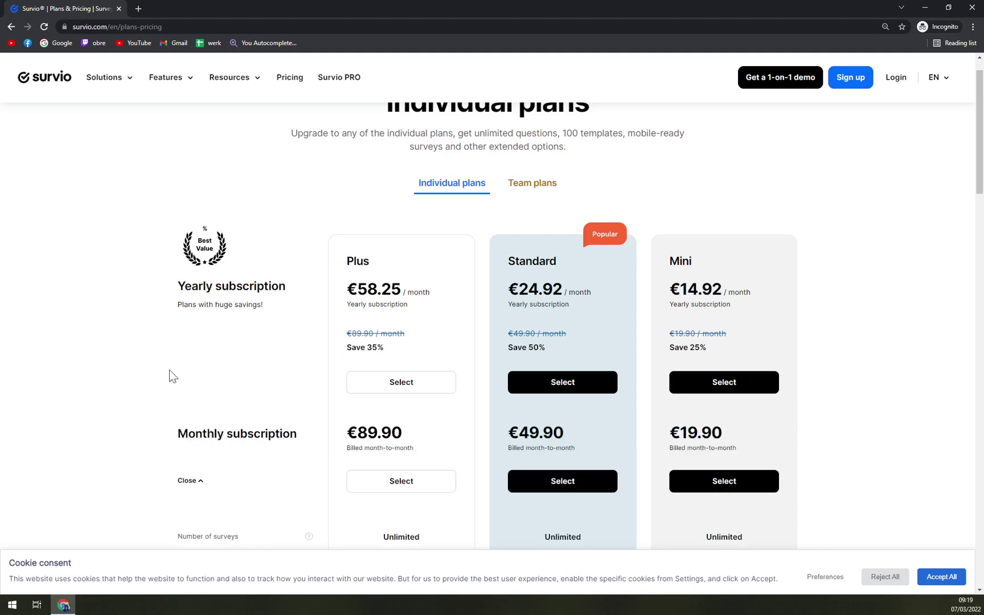
{"action": "left_click", "coordinate": [189, 482]}
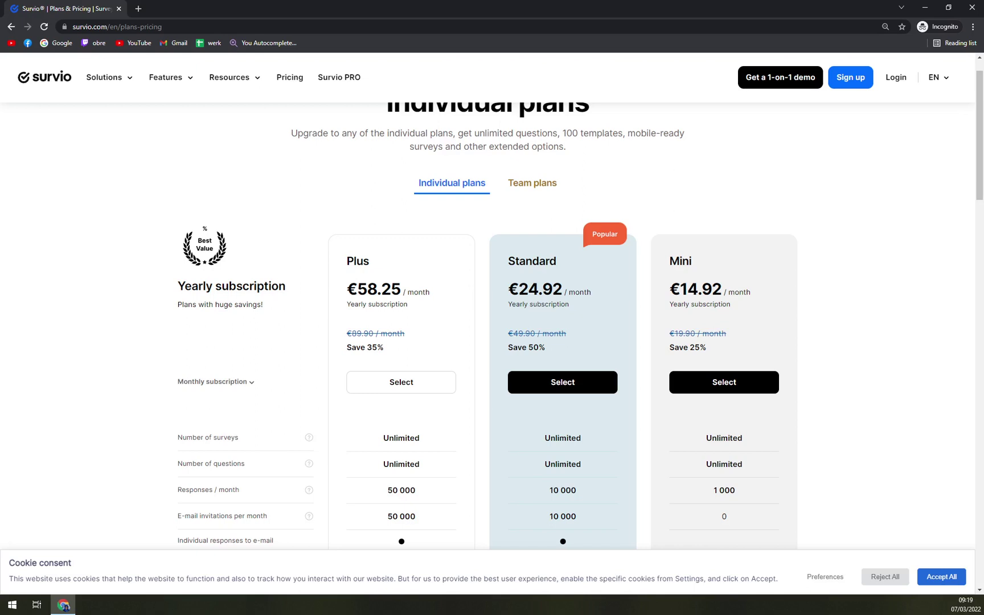
Compare the Standard plan's 10 000 invitations with the Mini plan's name and price.
{"action": "scroll", "coordinate": [516, 395], "scroll_direction": "down", "scroll_amount": 2}
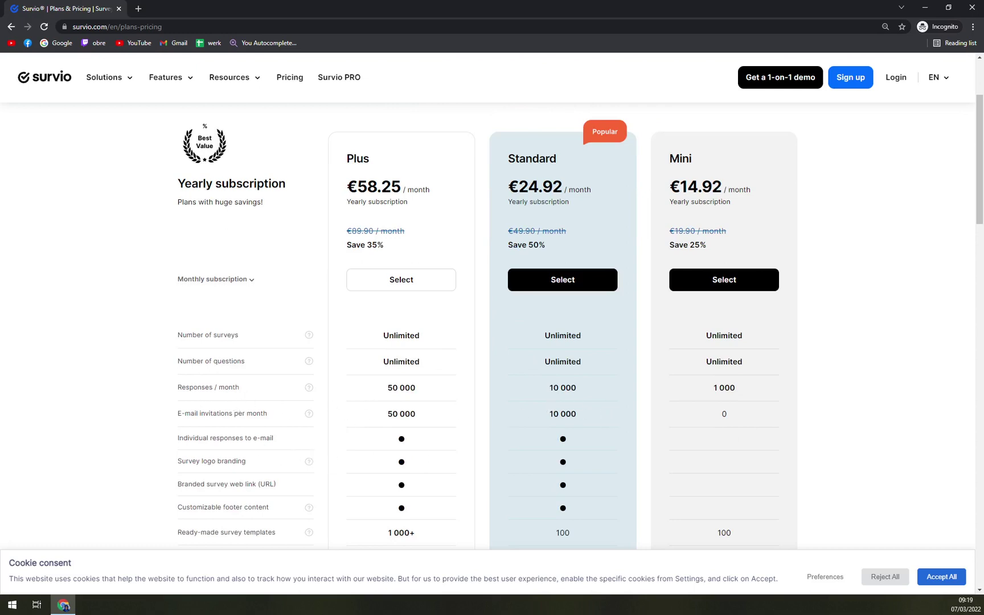
{"action": "left_click_drag", "start_coordinate": [548, 414], "coordinate": [607, 413]}
{"action": "left_click", "coordinate": [631, 370]}
{"action": "scroll", "coordinate": [631, 371], "scroll_direction": "up", "scroll_amount": 1}
{"action": "left_click_drag", "start_coordinate": [668, 211], "coordinate": [749, 239]}
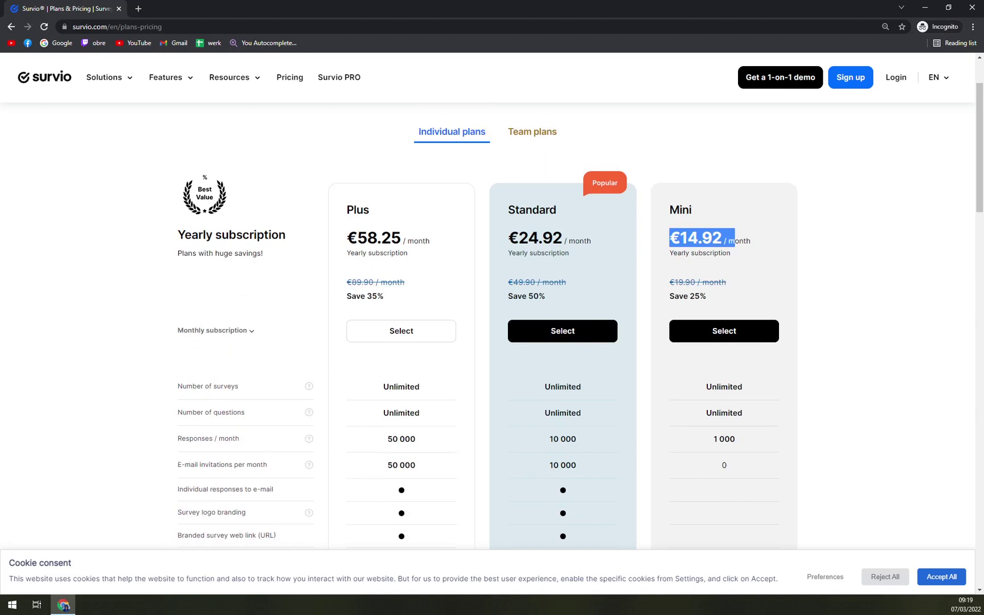
{"action": "left_click", "coordinate": [792, 229]}
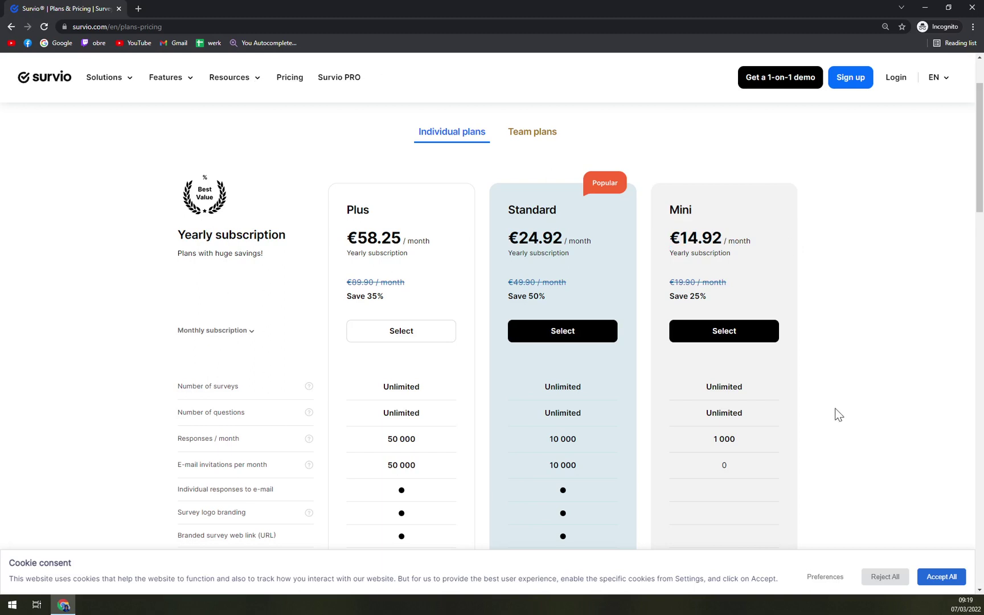
Check Mini's 1 000 responses, 0 invitations and 19.90 monthly price, then collapse monthly prices.
{"action": "scroll", "coordinate": [837, 413], "scroll_direction": "down", "scroll_amount": 1}
{"action": "left_click_drag", "start_coordinate": [705, 390], "coordinate": [753, 386]}
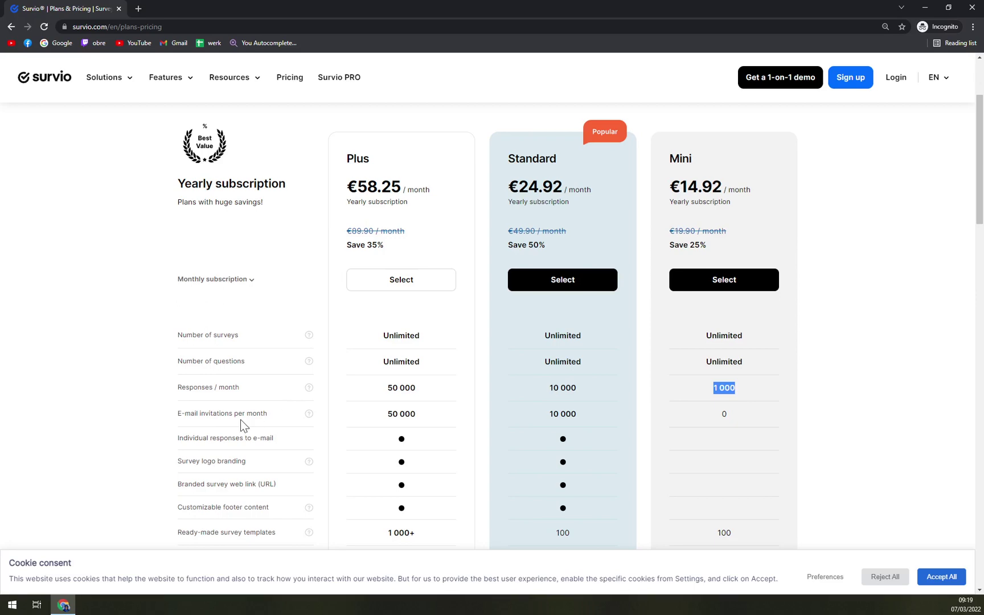
{"action": "left_click_drag", "start_coordinate": [719, 414], "coordinate": [770, 410]}
{"action": "scroll", "coordinate": [730, 418], "scroll_direction": "down", "scroll_amount": 6}
{"action": "scroll", "coordinate": [731, 422], "scroll_direction": "up", "scroll_amount": 6}
{"action": "scroll", "coordinate": [758, 326], "scroll_direction": "up", "scroll_amount": 3}
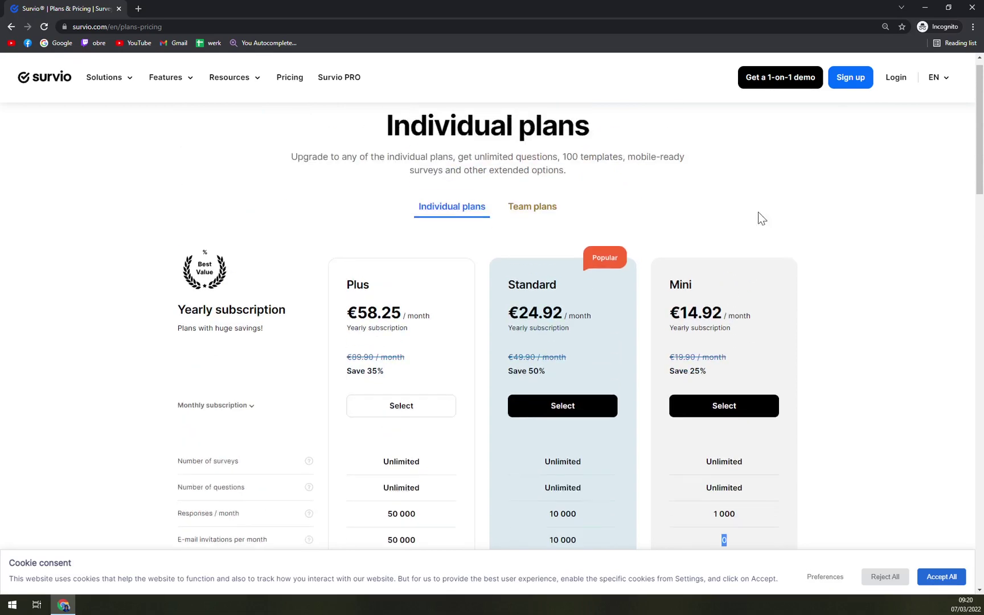
{"action": "scroll", "coordinate": [700, 392], "scroll_direction": "down", "scroll_amount": 2}
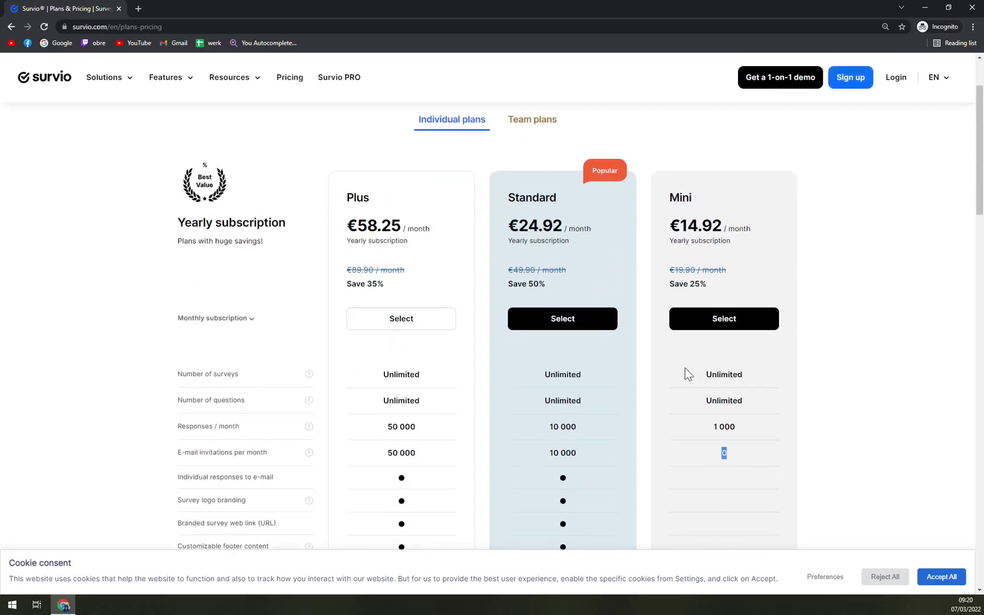
{"action": "scroll", "coordinate": [688, 374], "scroll_direction": "down", "scroll_amount": 5}
{"action": "scroll", "coordinate": [674, 320], "scroll_direction": "up", "scroll_amount": 4}
{"action": "left_click", "coordinate": [184, 269]}
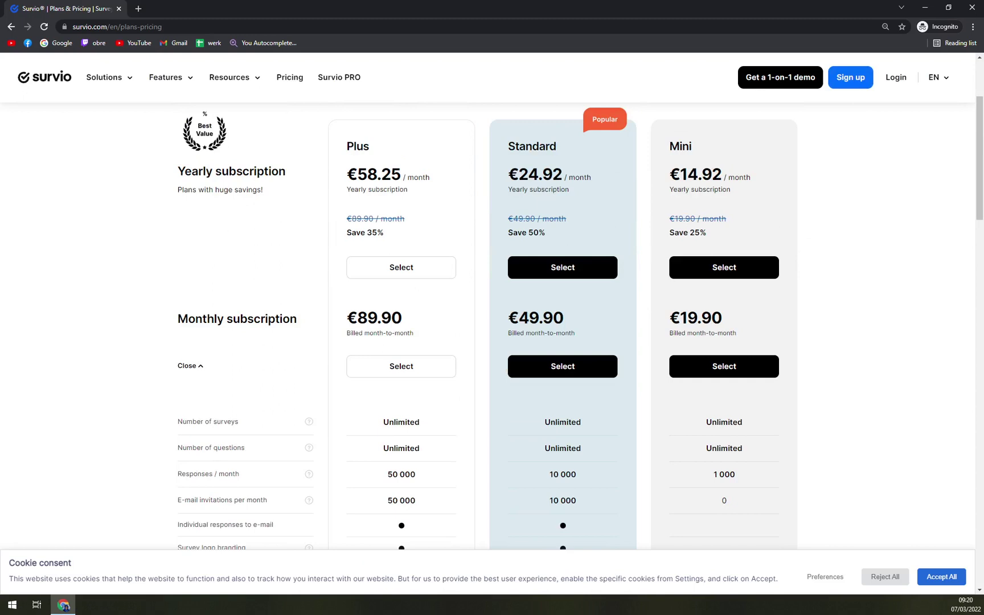
{"action": "left_click_drag", "start_coordinate": [684, 317], "coordinate": [730, 317]}
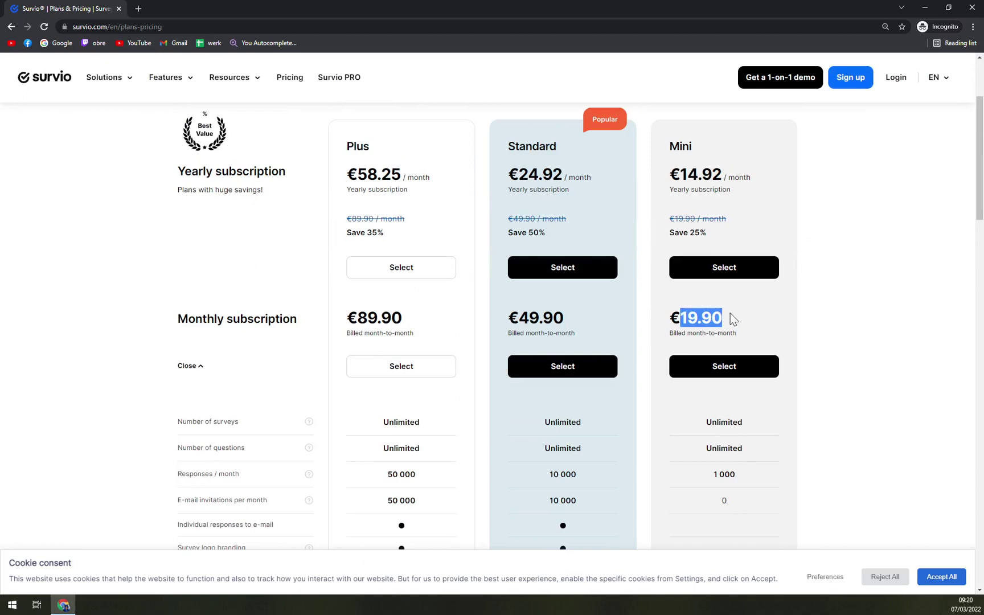
{"action": "left_click", "coordinate": [190, 366]}
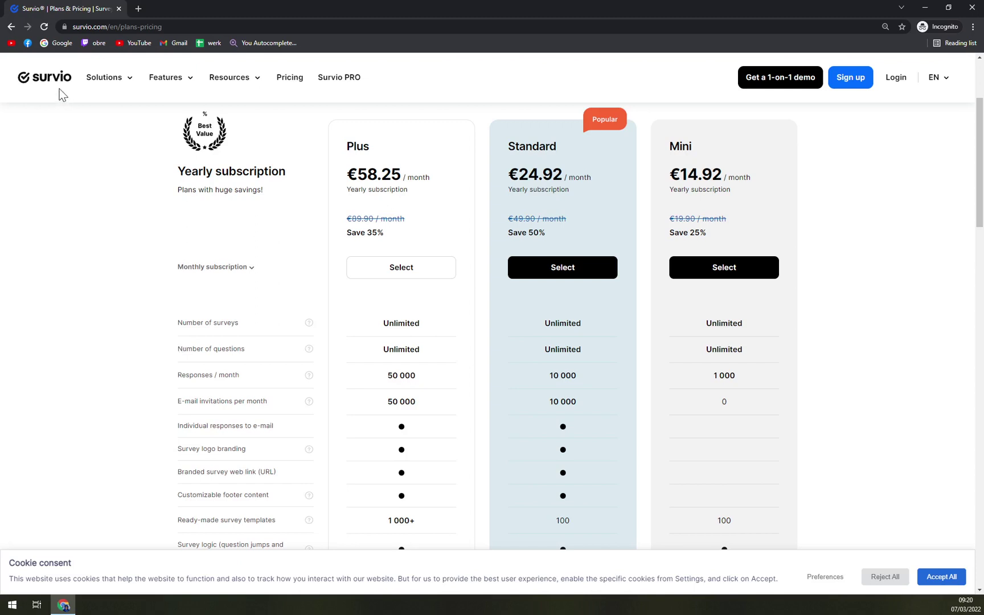
Return to the Survio home page.
{"action": "left_click", "coordinate": [42, 80]}
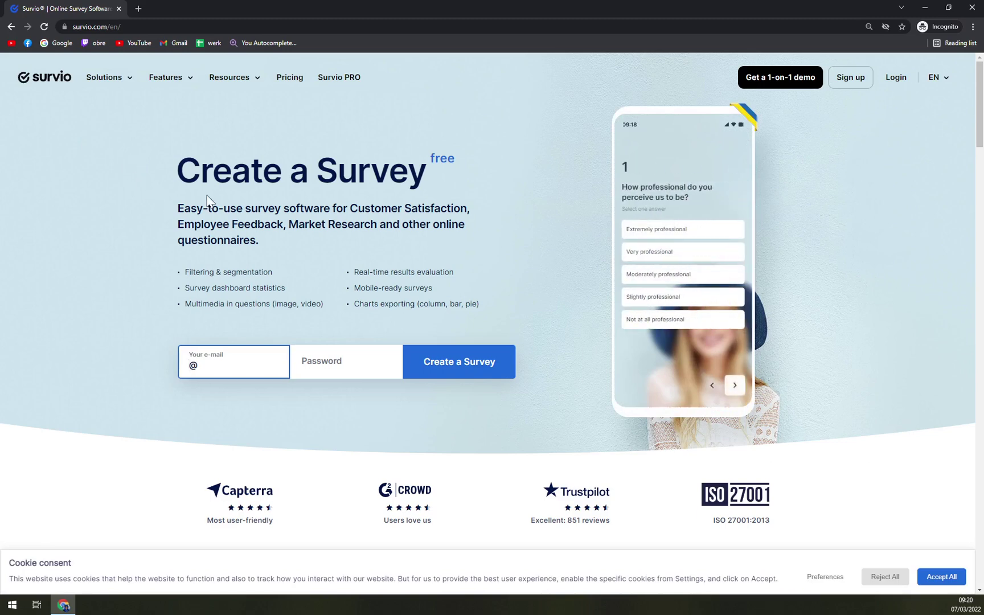
{"action": "left_click_drag", "start_coordinate": [208, 199], "coordinate": [466, 196]}
{"action": "left_click", "coordinate": [194, 221]}
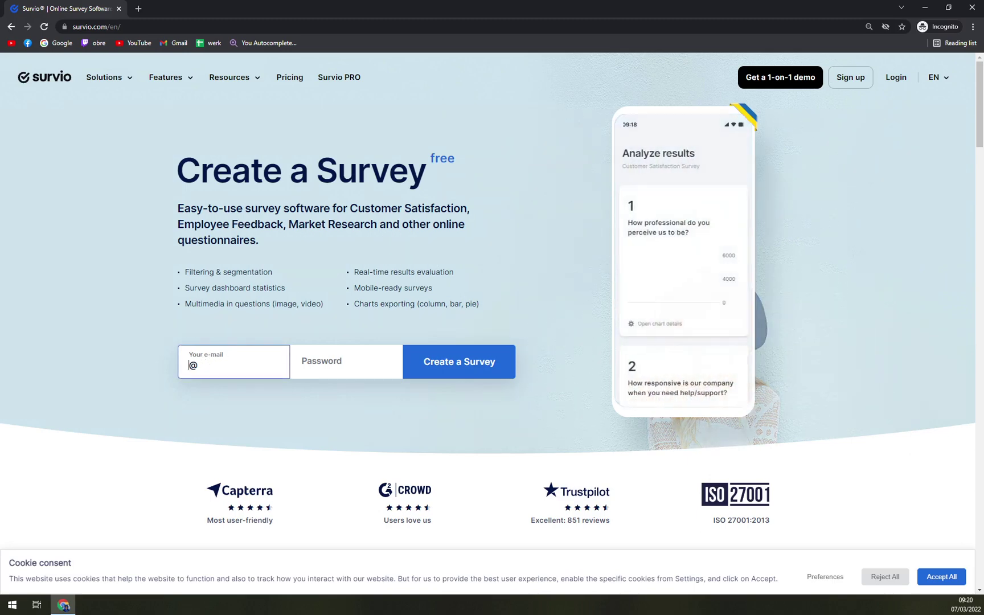
Enter the sign-up e-mail address and a password, then submit to create a survey.
{"action": "left_click", "coordinate": [210, 355]}
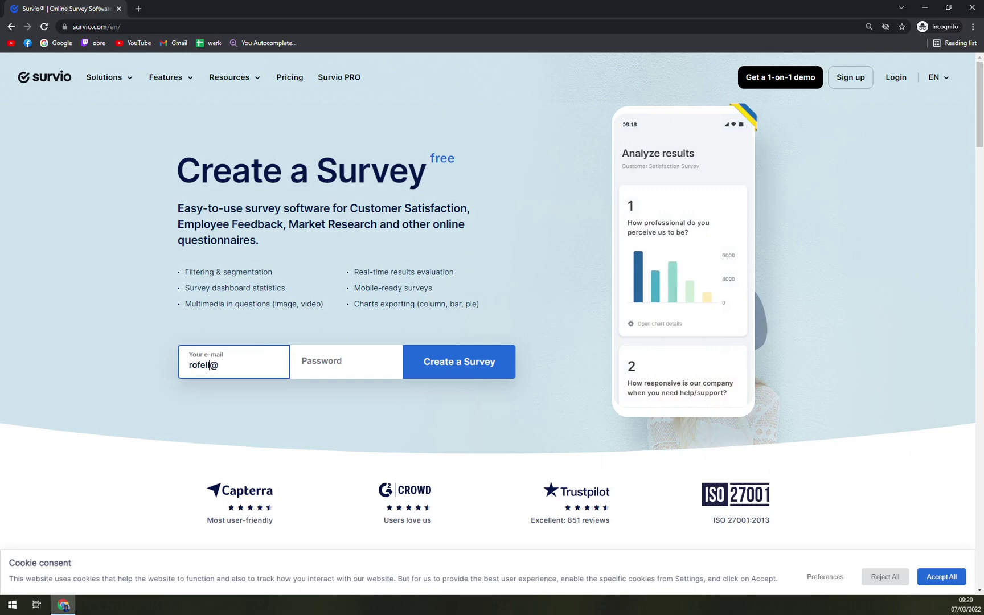
{"action": "key", "text": "Tab"}
{"action": "left_click", "coordinate": [234, 375]}
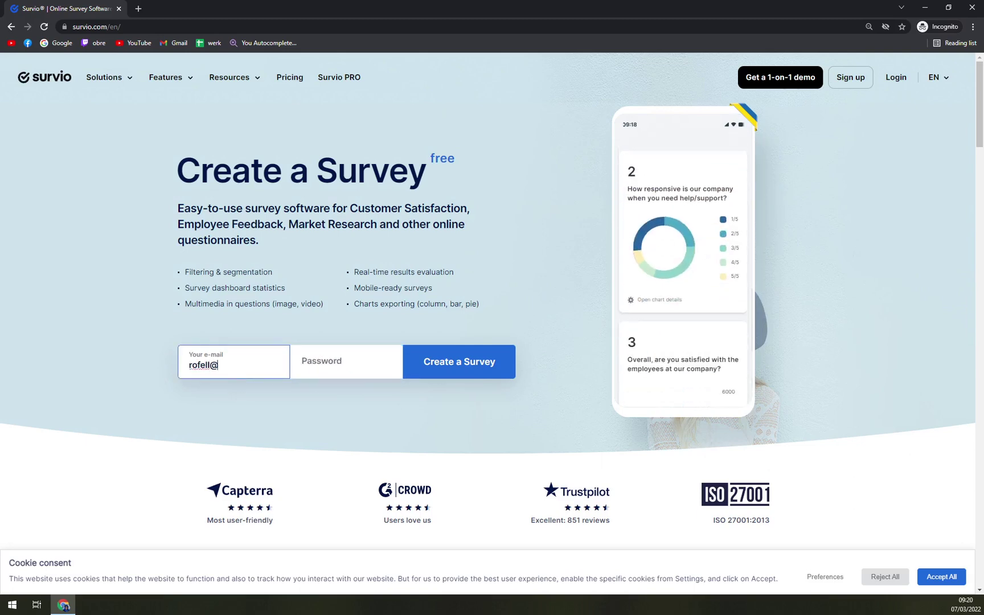
{"action": "type", "text": "azet.sk"}
{"action": "key", "text": "Tab"}
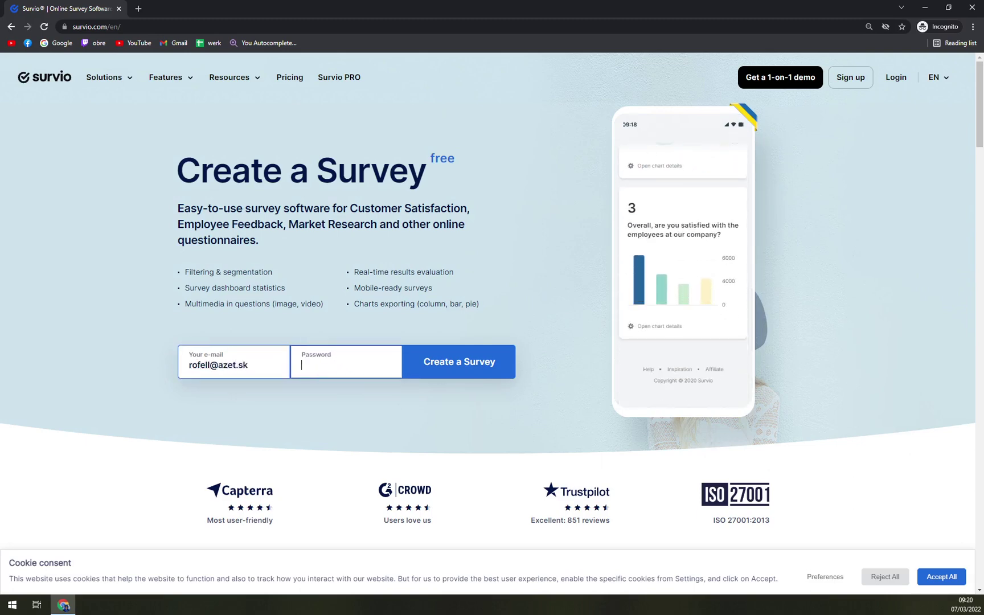
{"action": "type", "text": "••••••"}
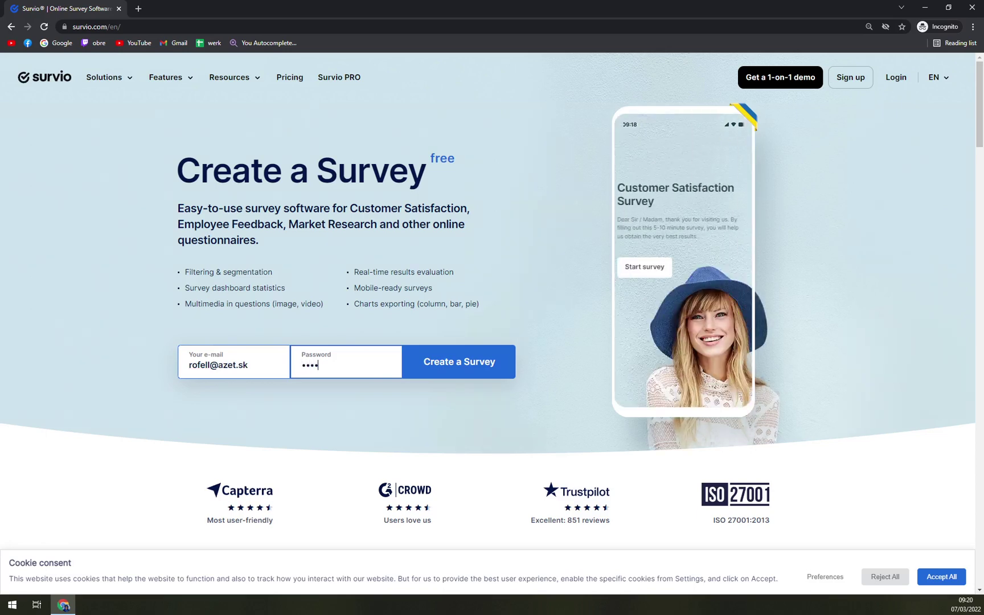
{"action": "type", "text": "•••••"}
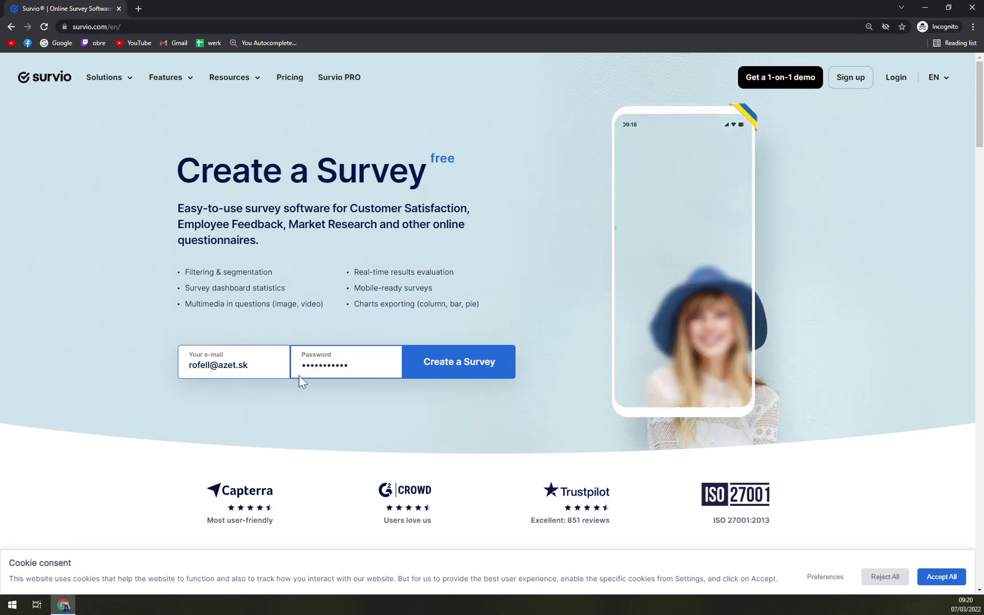
{"action": "key", "text": "Return"}
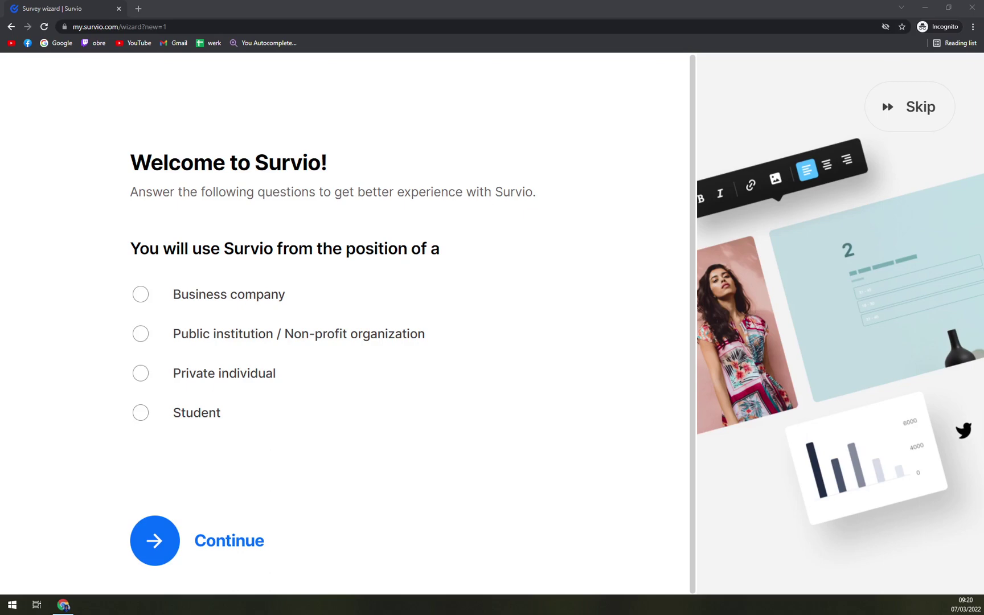
Answer the welcome position question with Private individual and continue.
{"action": "left_click", "coordinate": [226, 302]}
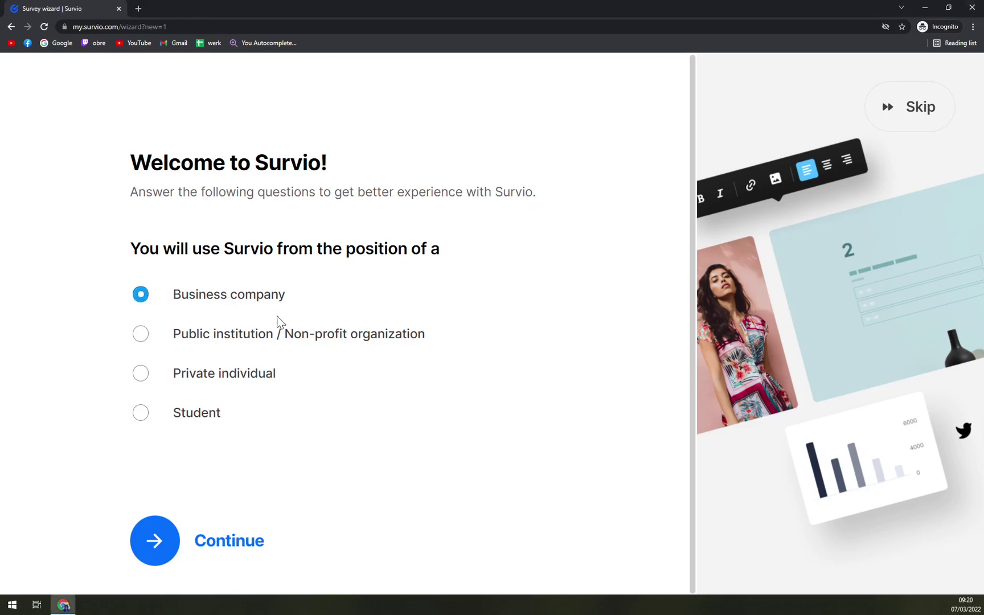
{"action": "left_click", "coordinate": [242, 387]}
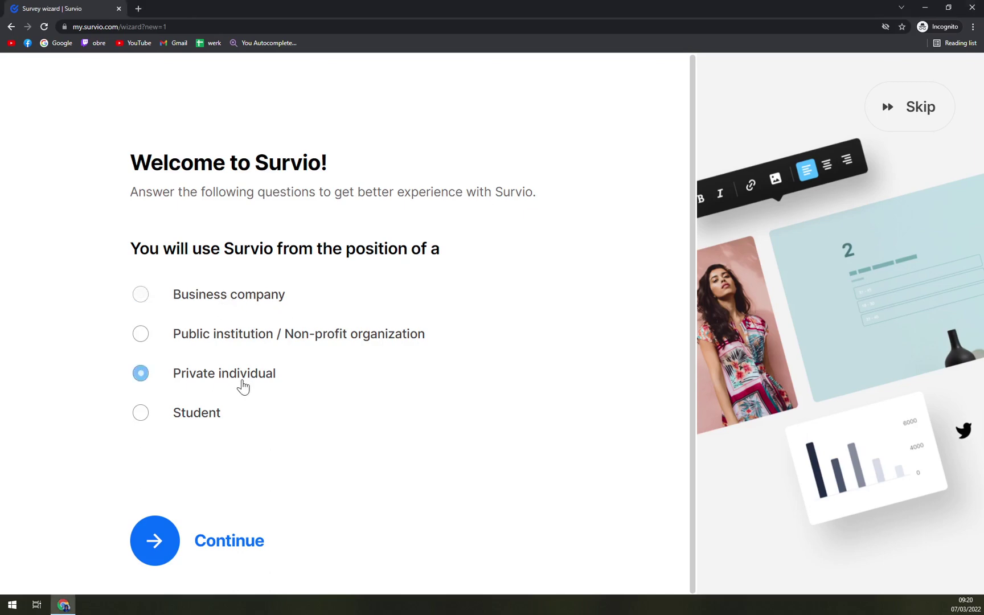
{"action": "left_click", "coordinate": [205, 538]}
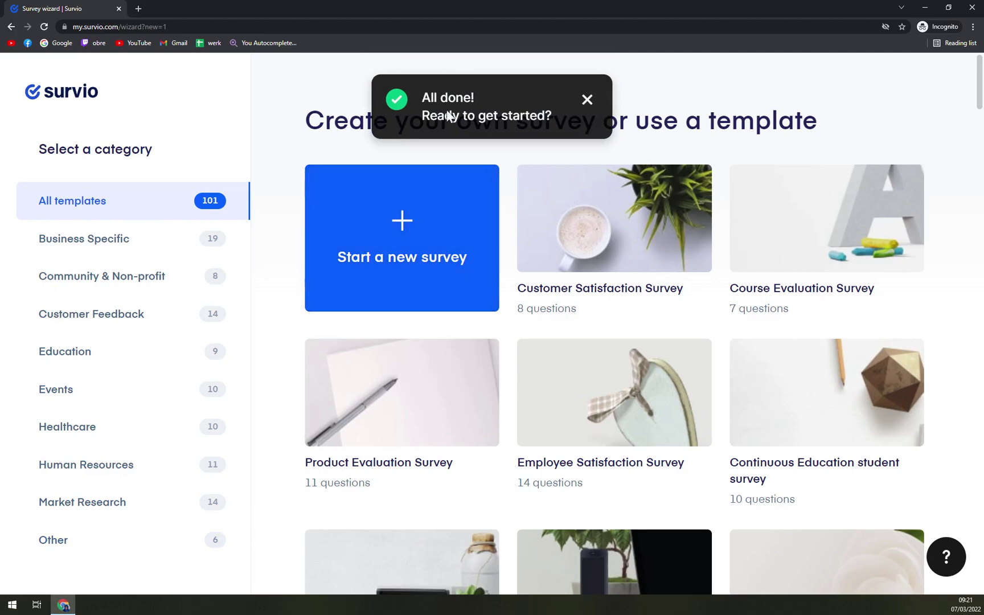
Close the 'All done! Ready to get started?' notice.
{"action": "left_click", "coordinate": [587, 99]}
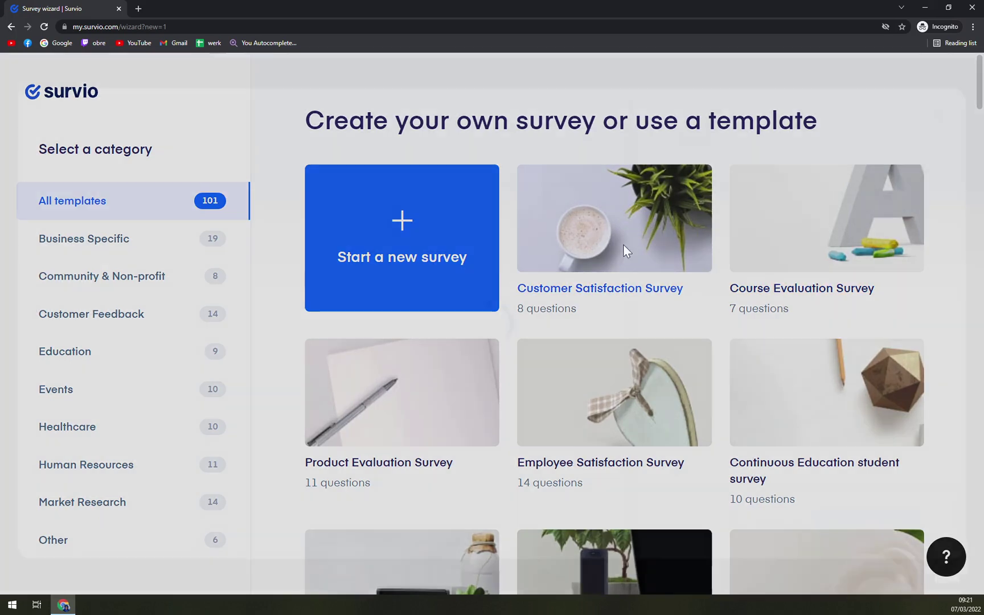
{"action": "left_click", "coordinate": [625, 245]}
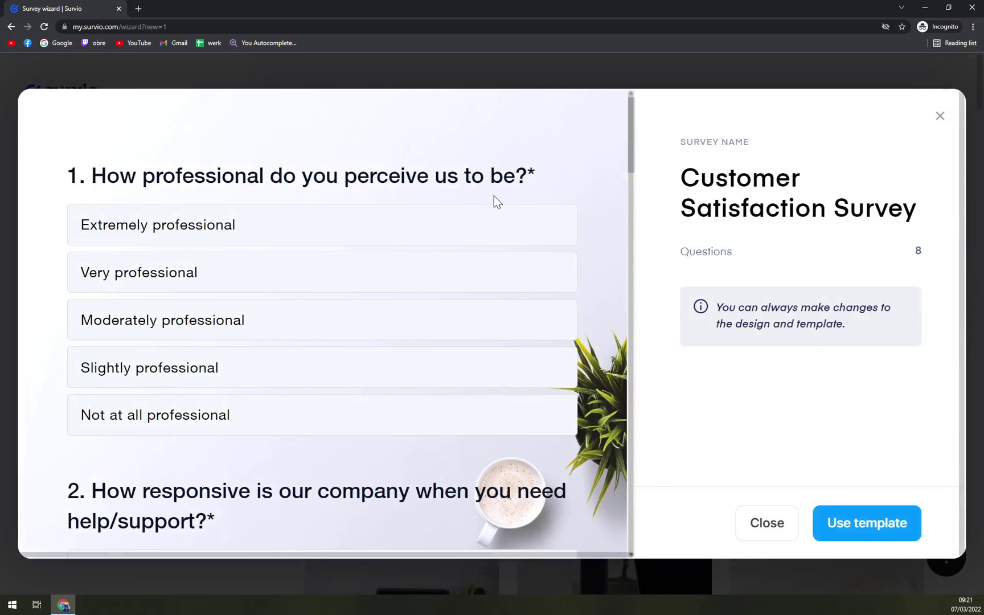
{"action": "scroll", "coordinate": [504, 200], "scroll_direction": "down", "scroll_amount": 3}
{"action": "scroll", "coordinate": [171, 284], "scroll_direction": "up", "scroll_amount": 3}
{"action": "scroll", "coordinate": [268, 327], "scroll_direction": "down", "scroll_amount": 1}
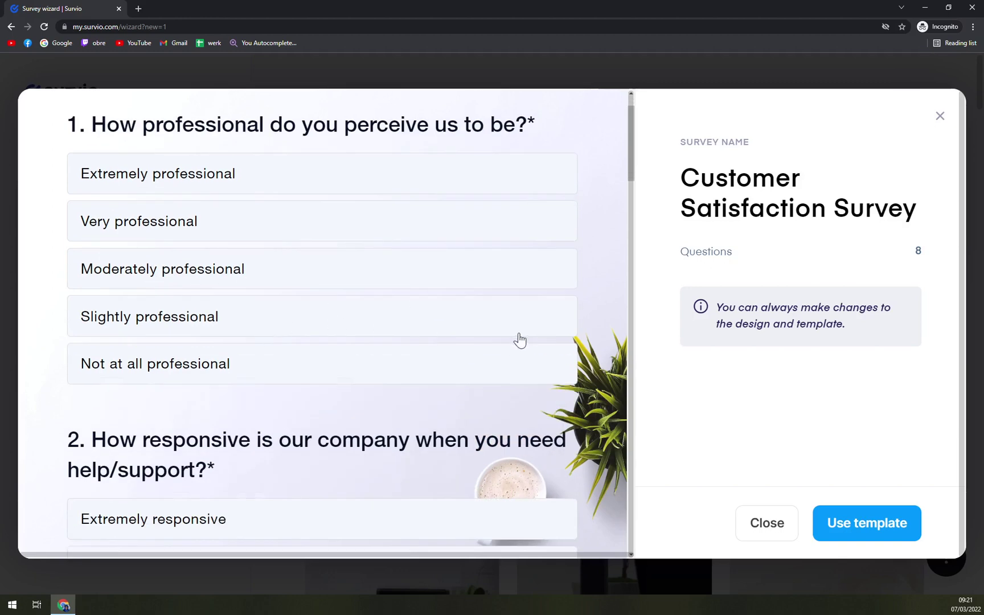
{"action": "scroll", "coordinate": [520, 339], "scroll_direction": "down", "scroll_amount": 5}
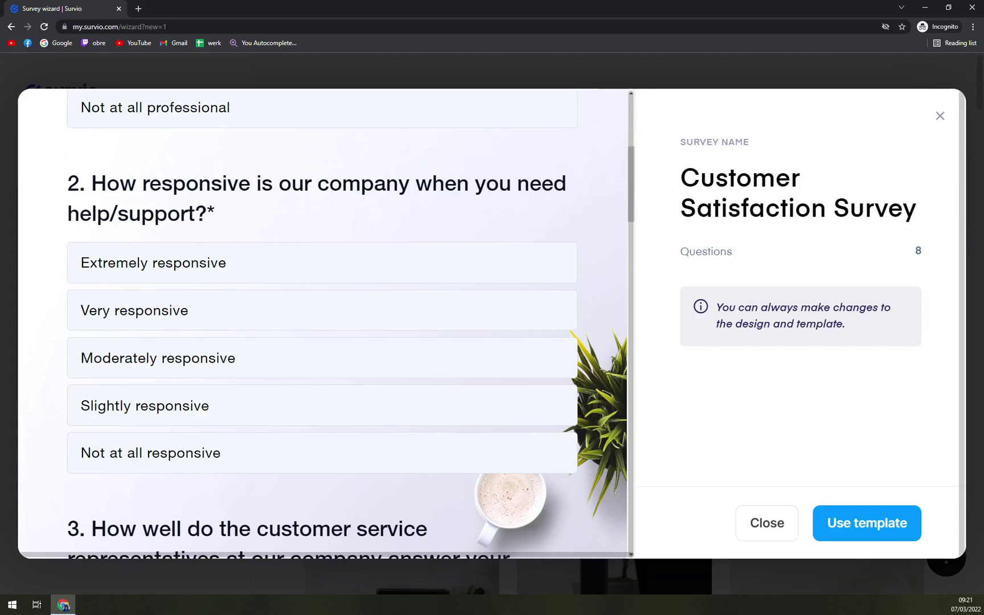
{"action": "scroll", "coordinate": [208, 231], "scroll_direction": "down", "scroll_amount": 5}
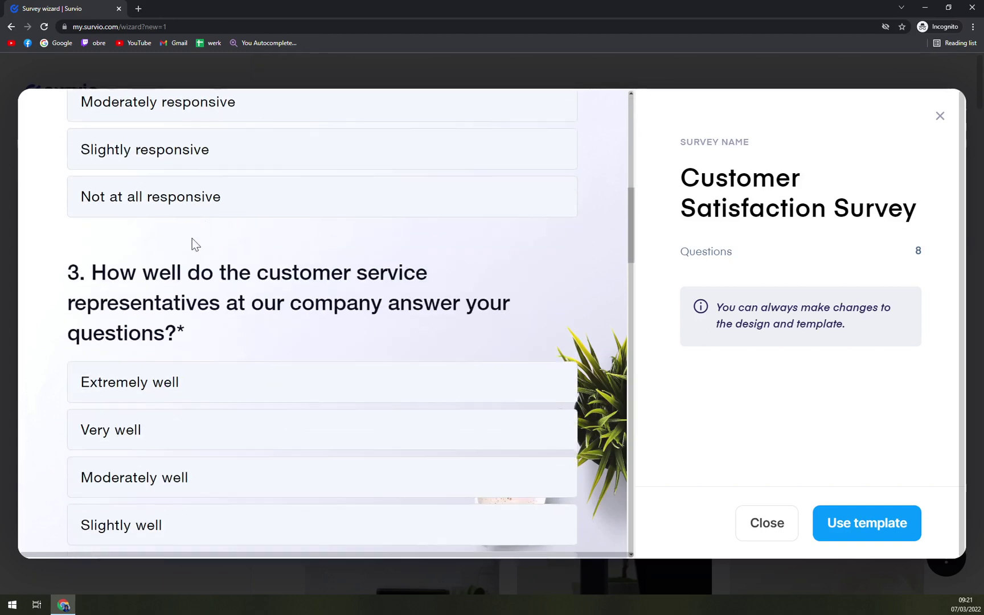
{"action": "scroll", "coordinate": [125, 245], "scroll_direction": "up", "scroll_amount": 1}
{"action": "scroll", "coordinate": [105, 234], "scroll_direction": "up", "scroll_amount": 2}
{"action": "scroll", "coordinate": [188, 242], "scroll_direction": "down", "scroll_amount": 20}
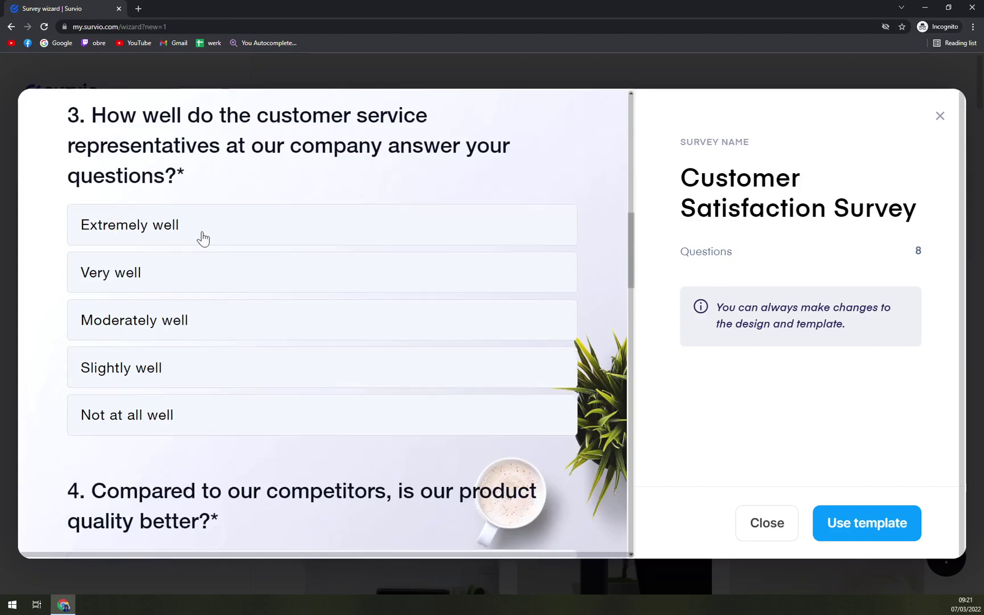
Close the template preview and start a blank survey named 'Tutorial Survey'.
{"action": "left_click", "coordinate": [940, 116]}
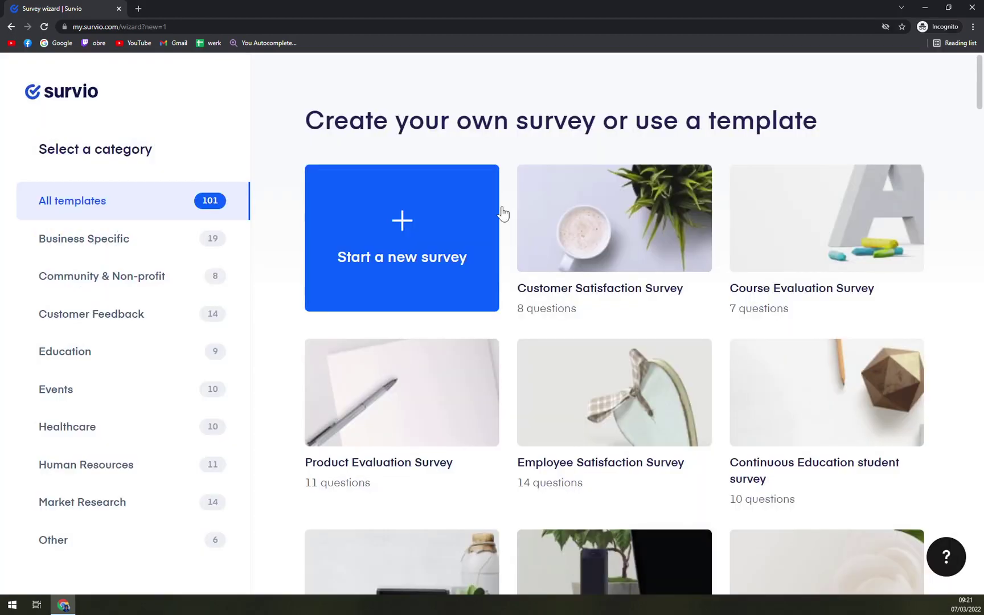
{"action": "left_click", "coordinate": [441, 220]}
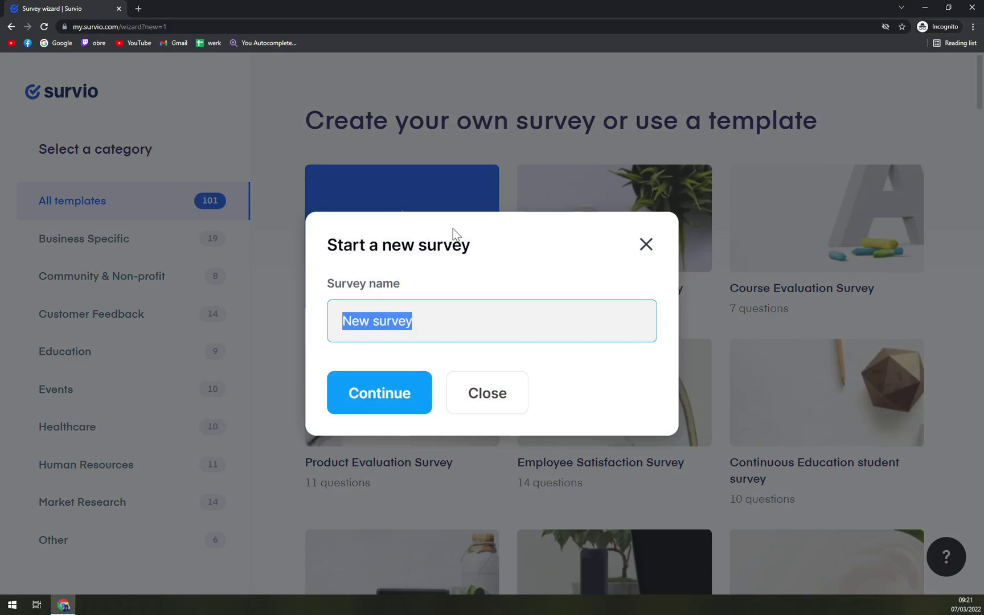
{"action": "type", "text": "Tutorial Survey"}
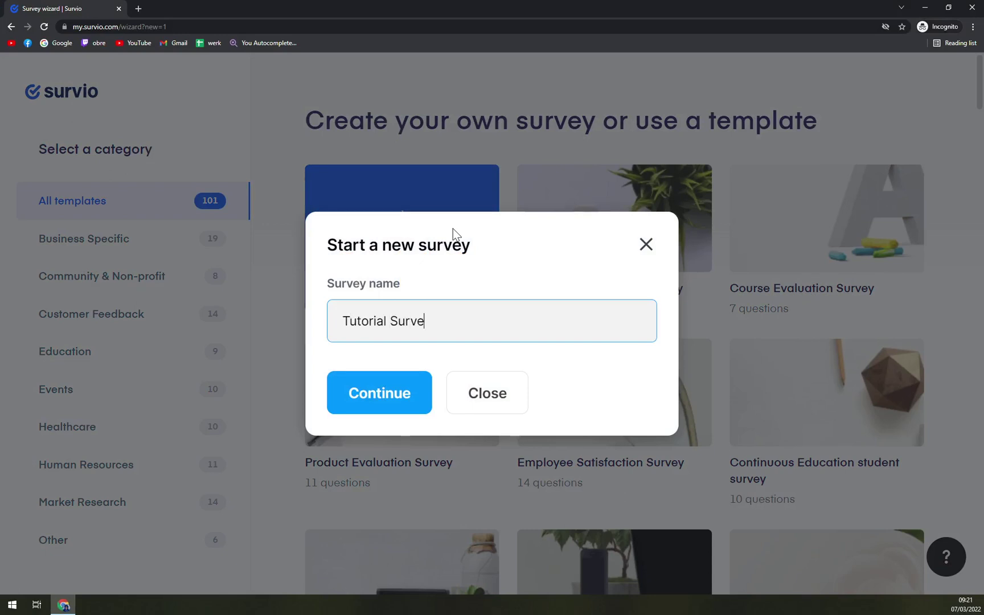
{"action": "left_click", "coordinate": [354, 402]}
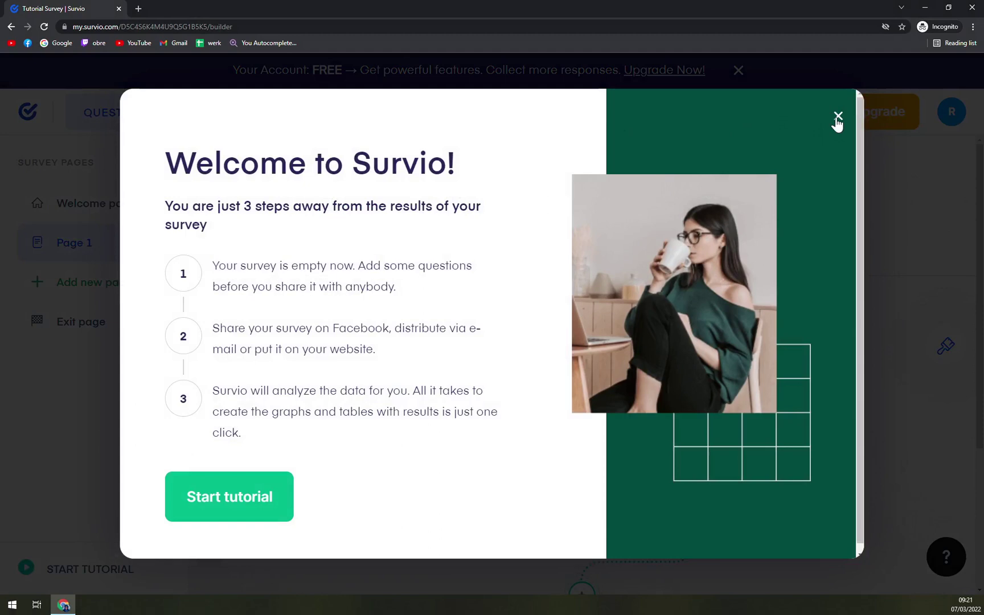
Dismiss the welcome overlay and bring up the question types under 'ADD A QUESTION!' on Page 1.
{"action": "left_click", "coordinate": [838, 118]}
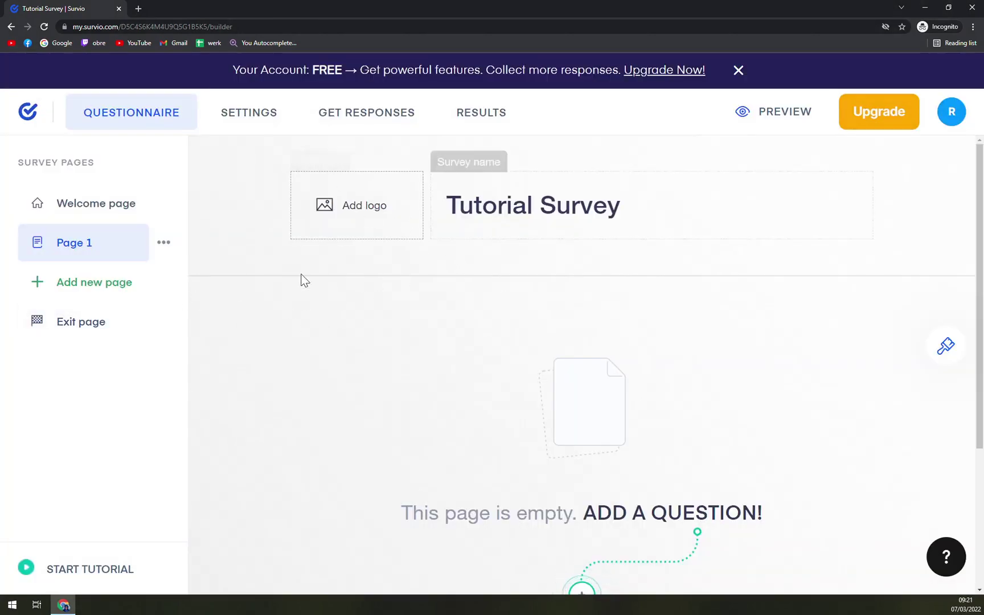
{"action": "left_click", "coordinate": [556, 205]}
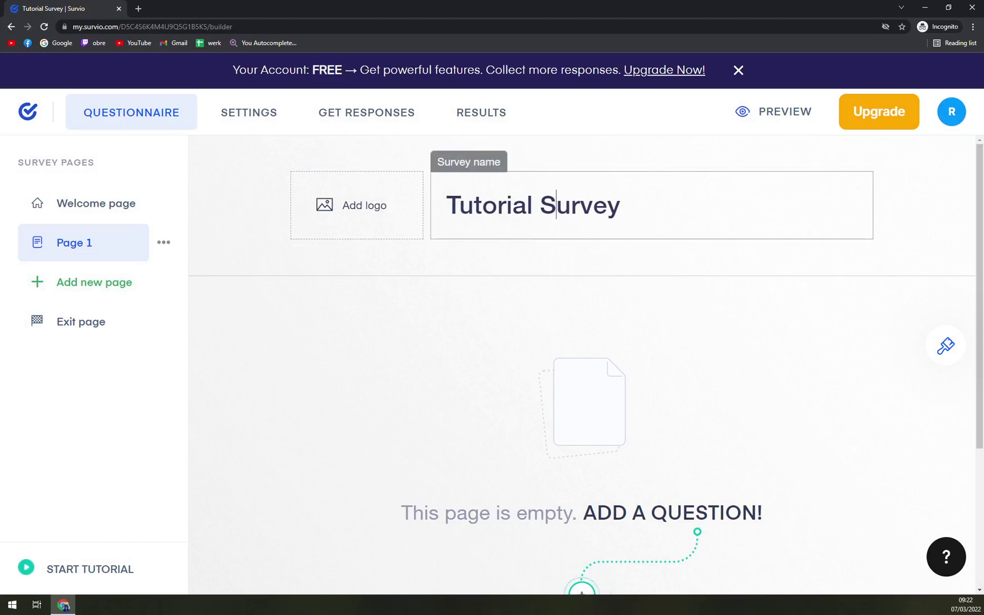
{"action": "left_click", "coordinate": [683, 354]}
{"action": "scroll", "coordinate": [650, 510], "scroll_direction": "down", "scroll_amount": 3}
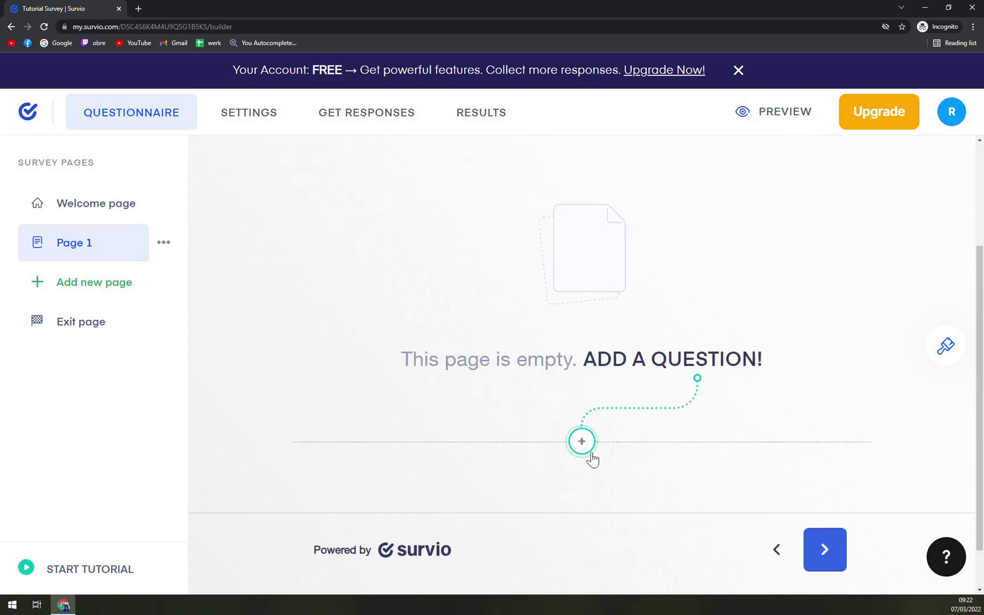
{"action": "scroll", "coordinate": [578, 455], "scroll_direction": "down", "scroll_amount": 1}
{"action": "left_click", "coordinate": [587, 398]}
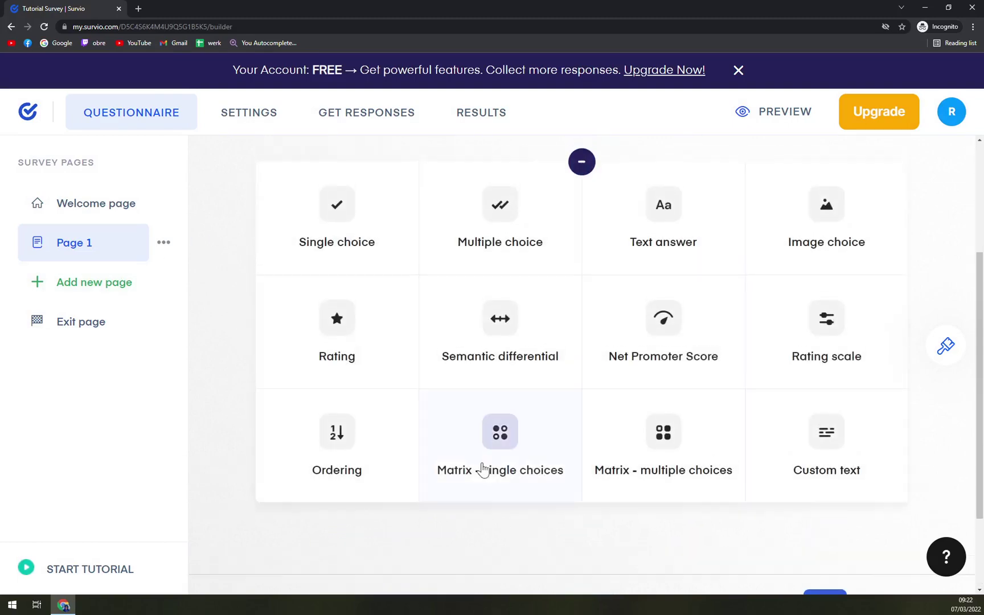
{"action": "scroll", "coordinate": [447, 268], "scroll_direction": "up", "scroll_amount": 2}
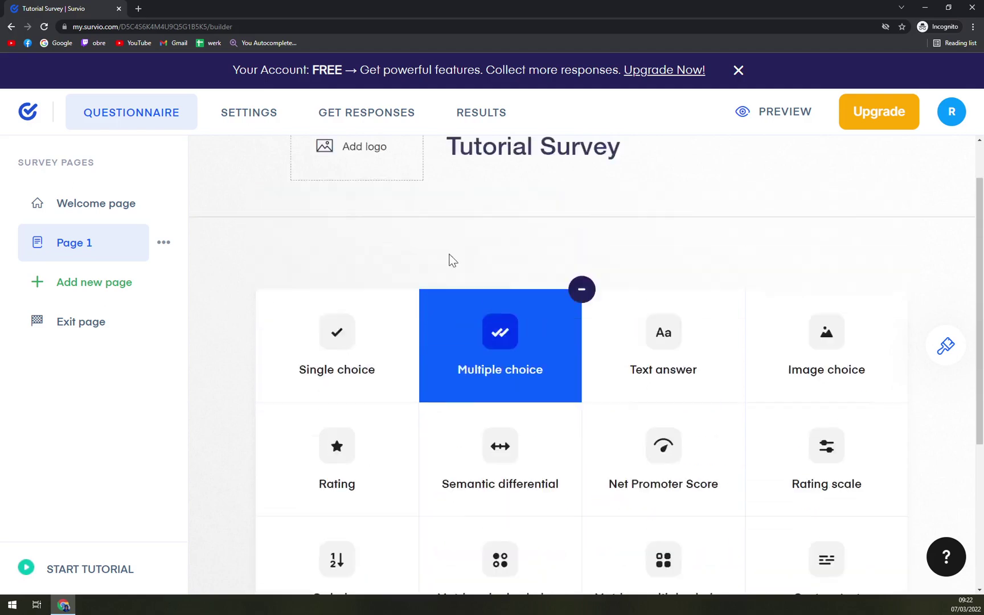
{"action": "scroll", "coordinate": [545, 421], "scroll_direction": "down", "scroll_amount": 2}
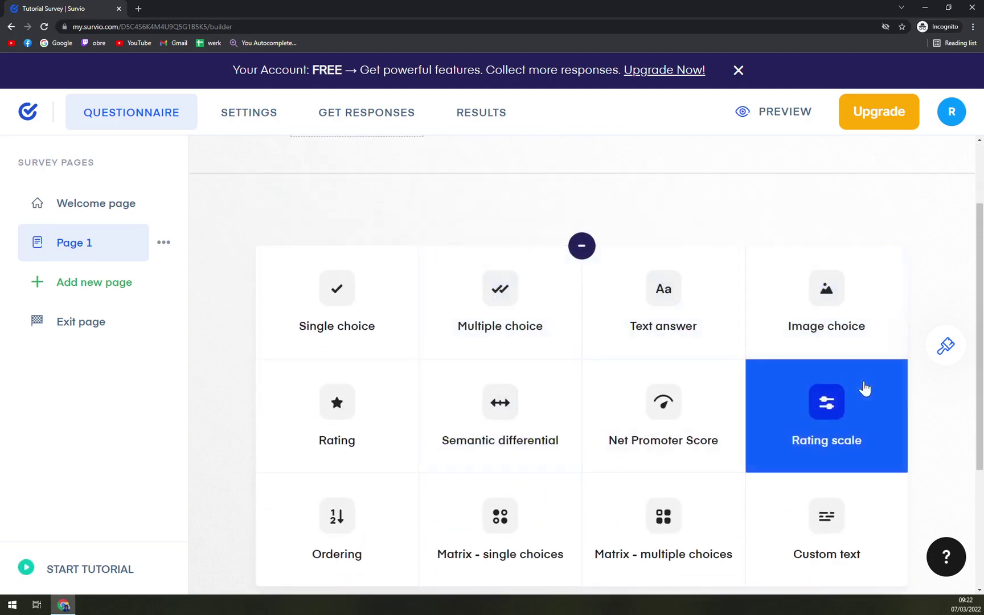
{"action": "scroll", "coordinate": [609, 329], "scroll_direction": "down", "scroll_amount": 3}
{"action": "scroll", "coordinate": [451, 383], "scroll_direction": "up", "scroll_amount": 3}
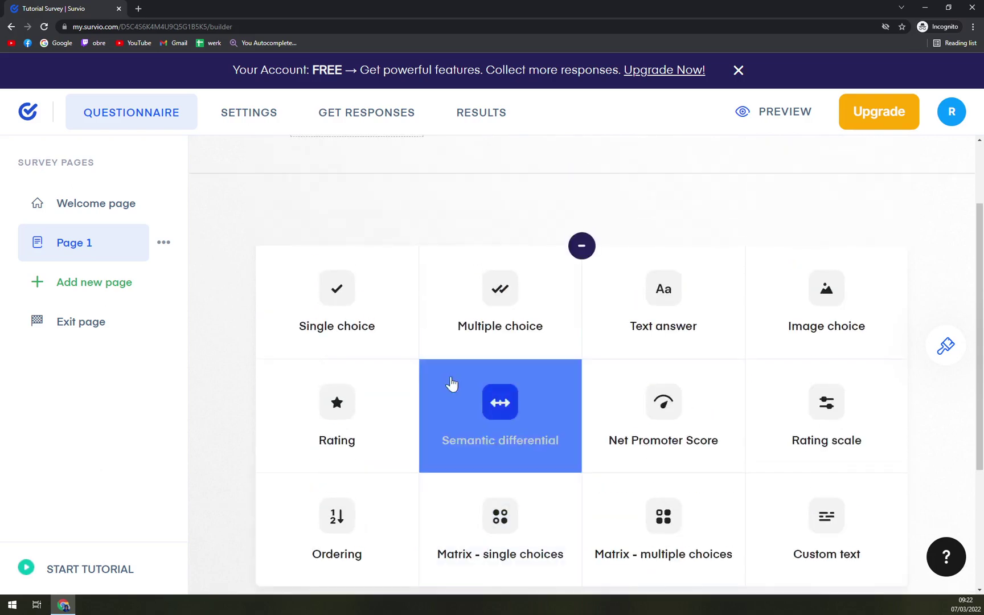
Add a multiple-choice question titled 'Do you like Tutorial?'.
{"action": "left_click", "coordinate": [491, 324]}
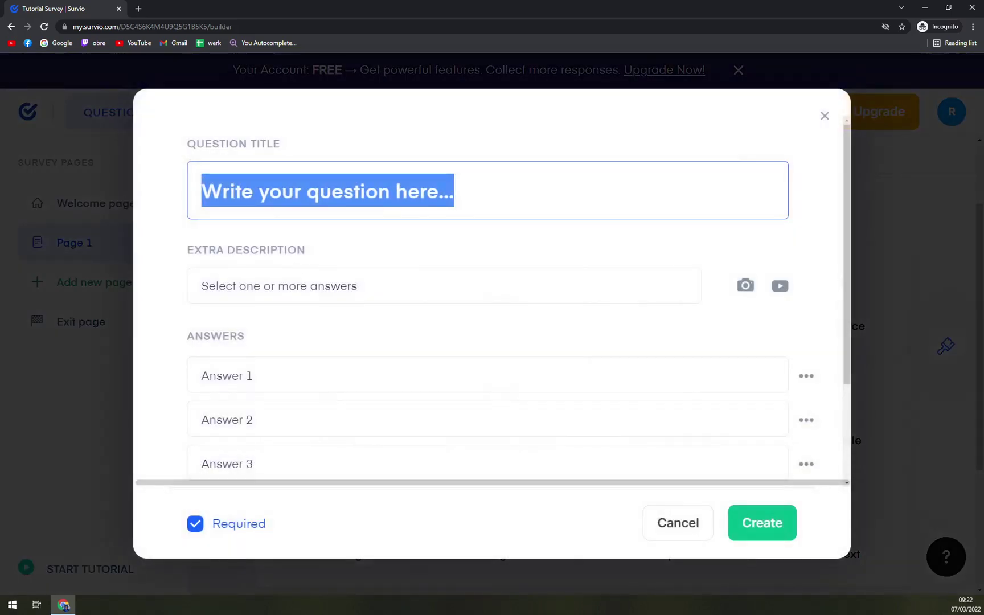
{"action": "type", "text": "Do you lie"}
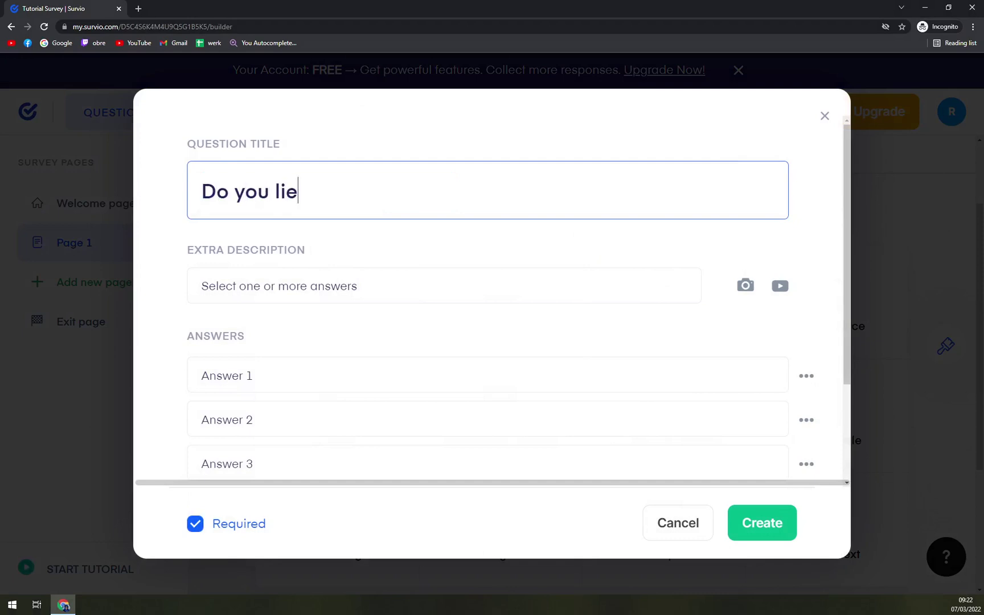
{"action": "key", "text": "BackSpace"}
{"action": "type", "text": "ke "}
{"action": "type", "text": "Tutorial:"}
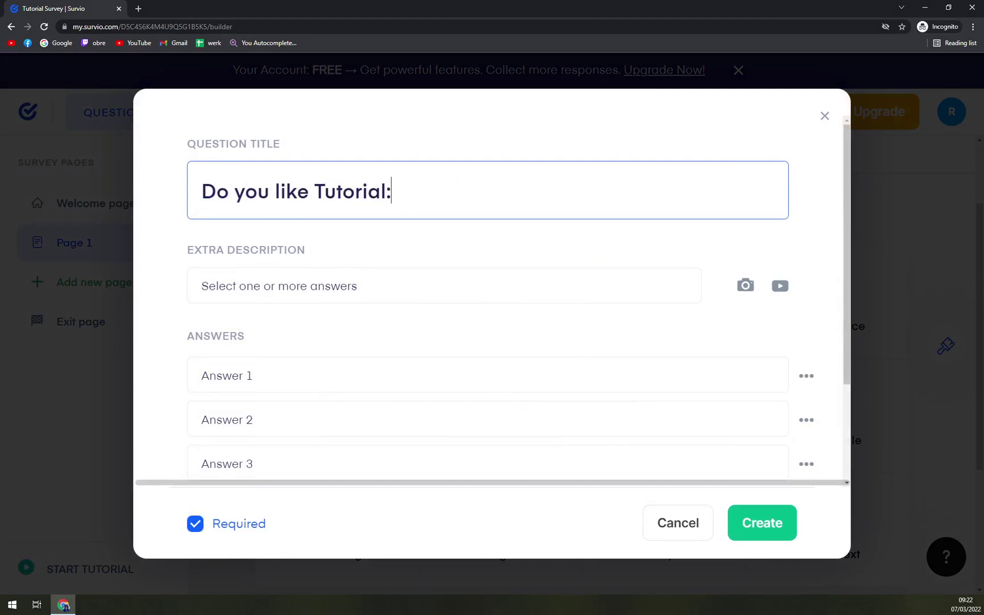
{"action": "key", "text": "BackSpace"}
{"action": "type", "text": "?"}
{"action": "key", "text": "Tab"}
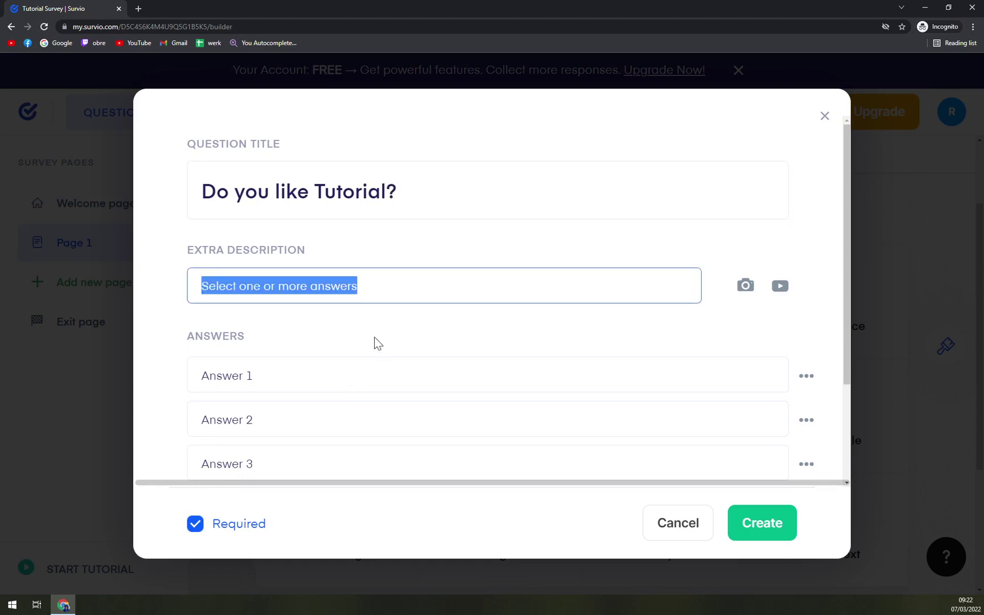
{"action": "scroll", "coordinate": [378, 342], "scroll_direction": "down", "scroll_amount": 2}
{"action": "key", "text": "Tab"}
{"action": "scroll", "coordinate": [373, 274], "scroll_direction": "up", "scroll_amount": 2}
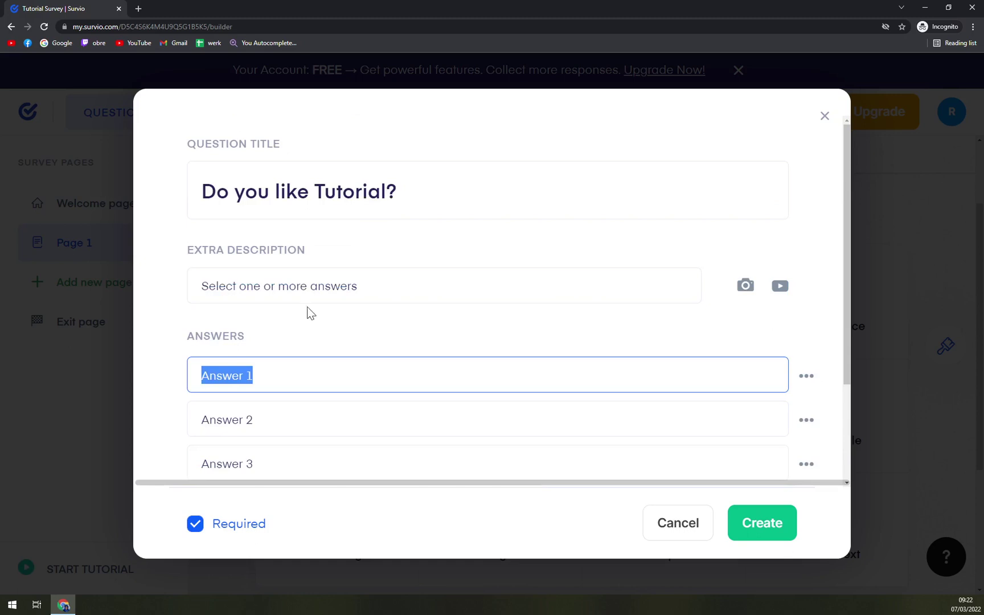
{"action": "scroll", "coordinate": [267, 348], "scroll_direction": "down", "scroll_amount": 2}
{"action": "scroll", "coordinate": [359, 270], "scroll_direction": "up", "scroll_amount": 2}
{"action": "scroll", "coordinate": [275, 300], "scroll_direction": "down", "scroll_amount": 1}
Fill in the answers Yes, No and Will see.
{"action": "type", "text": "Aye"}
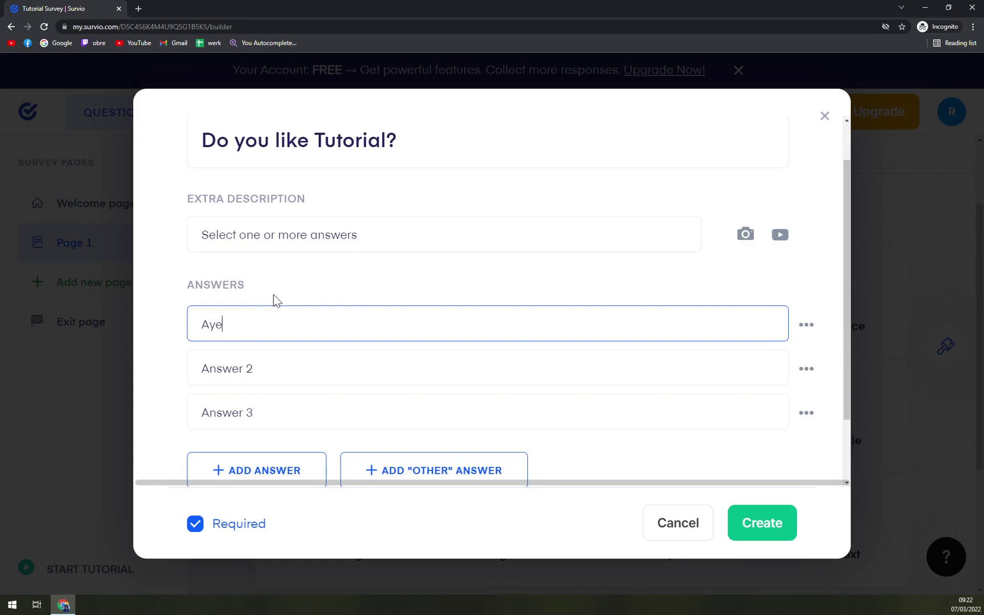
{"action": "key", "text": "BackSpace"}
{"action": "key", "text": "BackSpace"}
{"action": "key", "text": "BackSpace"}
{"action": "type", "text": "Yes"}
{"action": "key", "text": "Tab"}
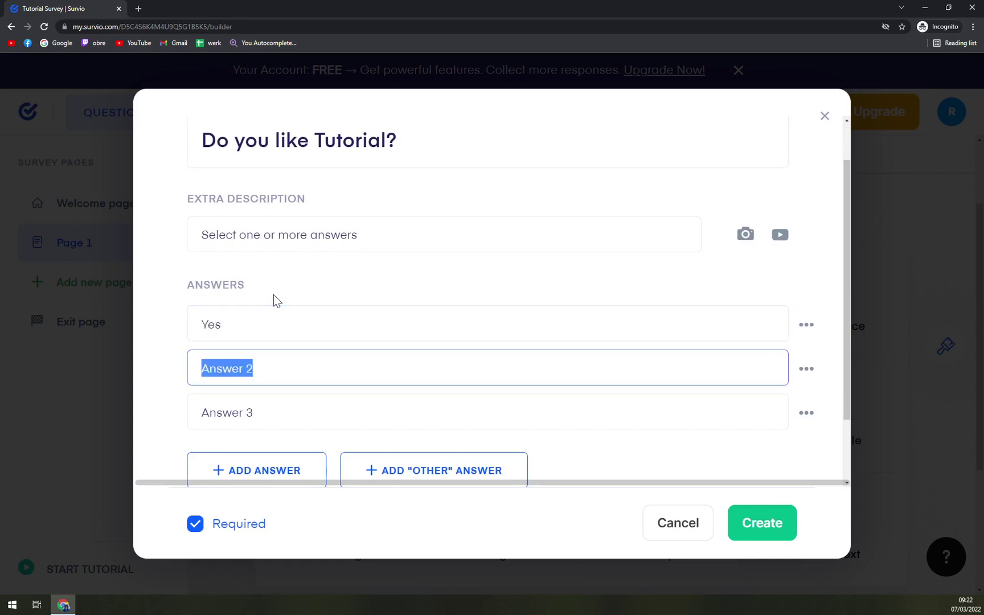
{"action": "type", "text": "No"}
{"action": "key", "text": "Tab"}
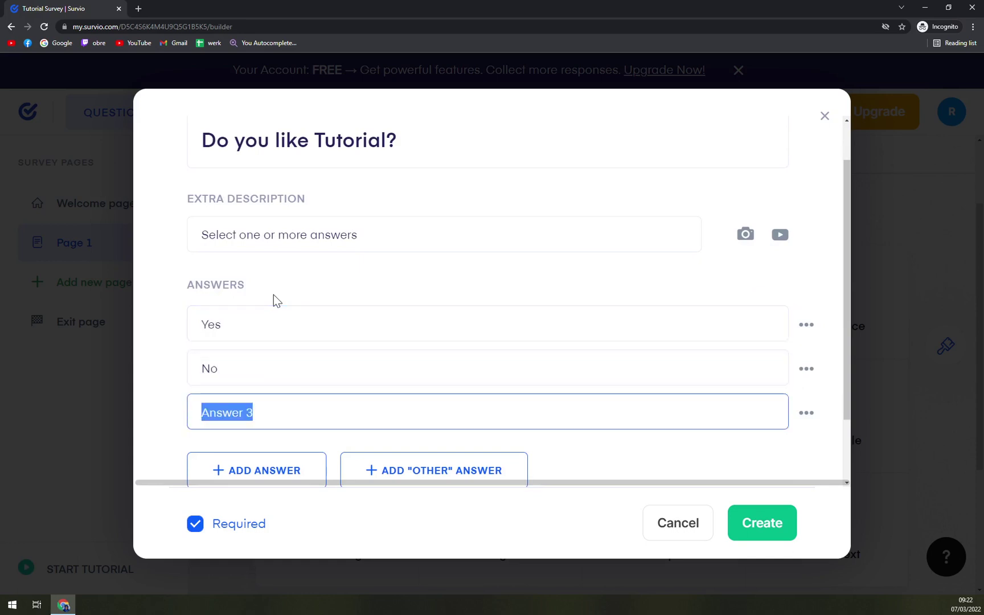
{"action": "key", "text": "BackSpace"}
{"action": "type", "text": "Wi"}
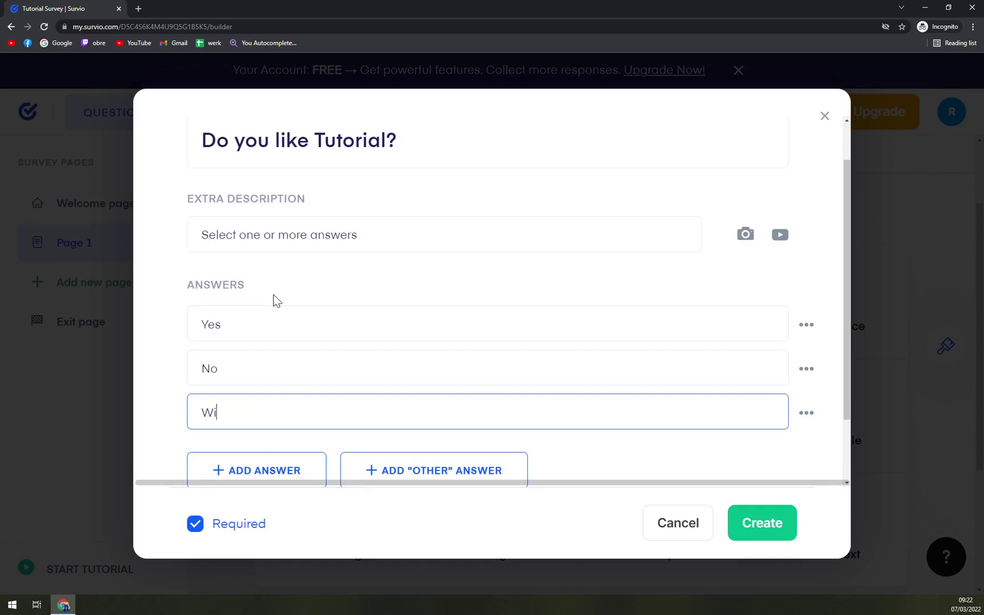
{"action": "type", "text": "ll see"}
Add an 'Other...' answer option to the question.
{"action": "scroll", "coordinate": [454, 266], "scroll_direction": "down", "scroll_amount": 2}
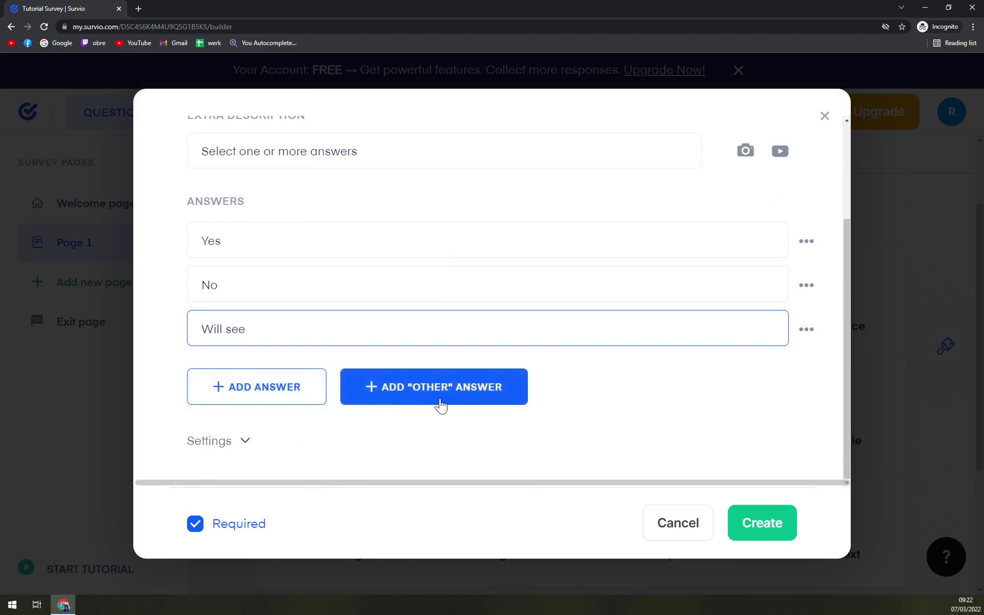
{"action": "left_click", "coordinate": [440, 405]}
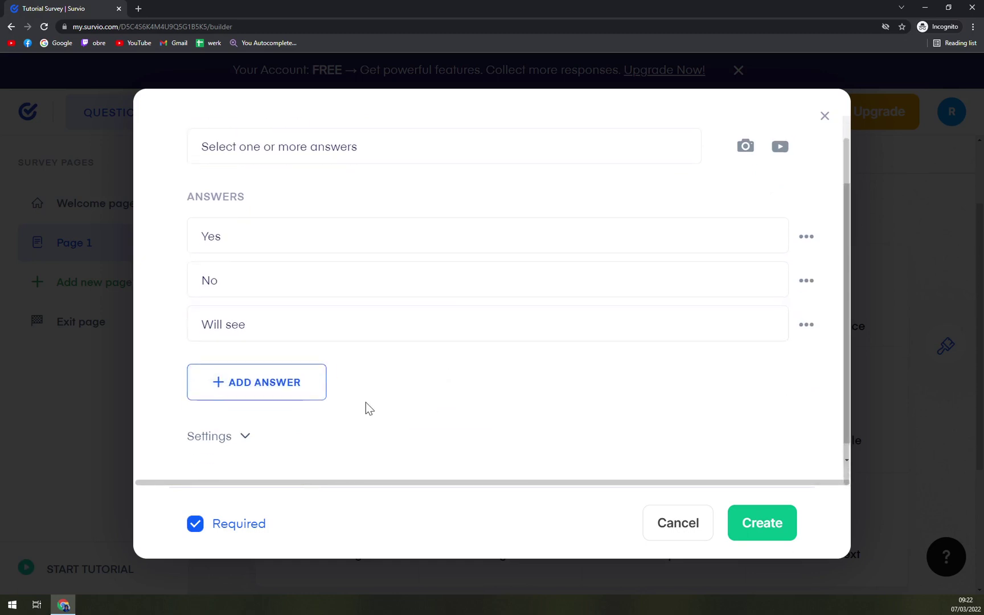
{"action": "left_click", "coordinate": [593, 393]}
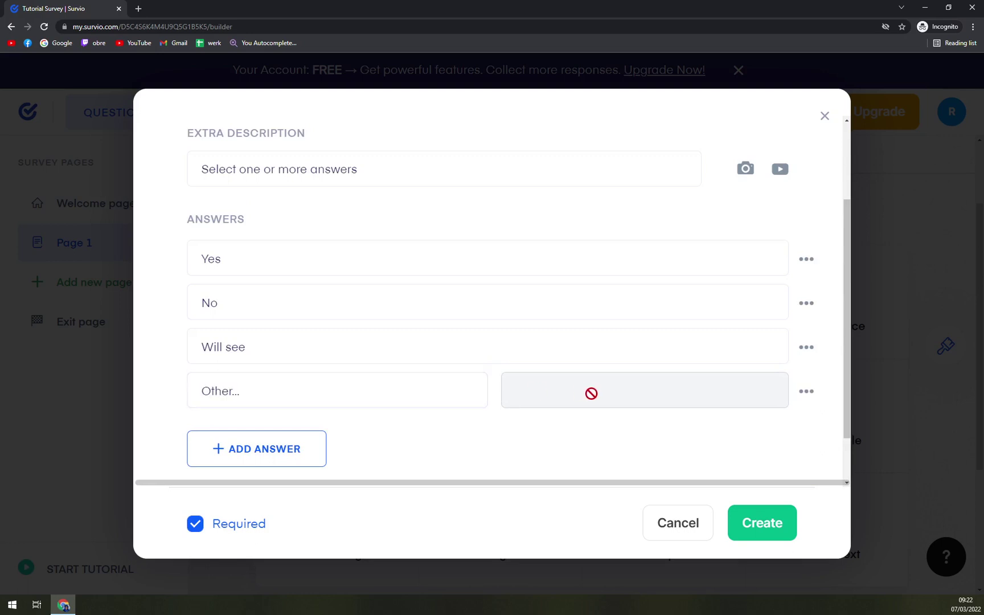
{"action": "left_click", "coordinate": [444, 399]}
{"action": "left_click", "coordinate": [450, 464]}
Save the Tutorial question as question 1 and dismiss the survey-testing tip.
{"action": "left_click", "coordinate": [782, 528]}
{"action": "scroll", "coordinate": [584, 389], "scroll_direction": "down", "scroll_amount": 2}
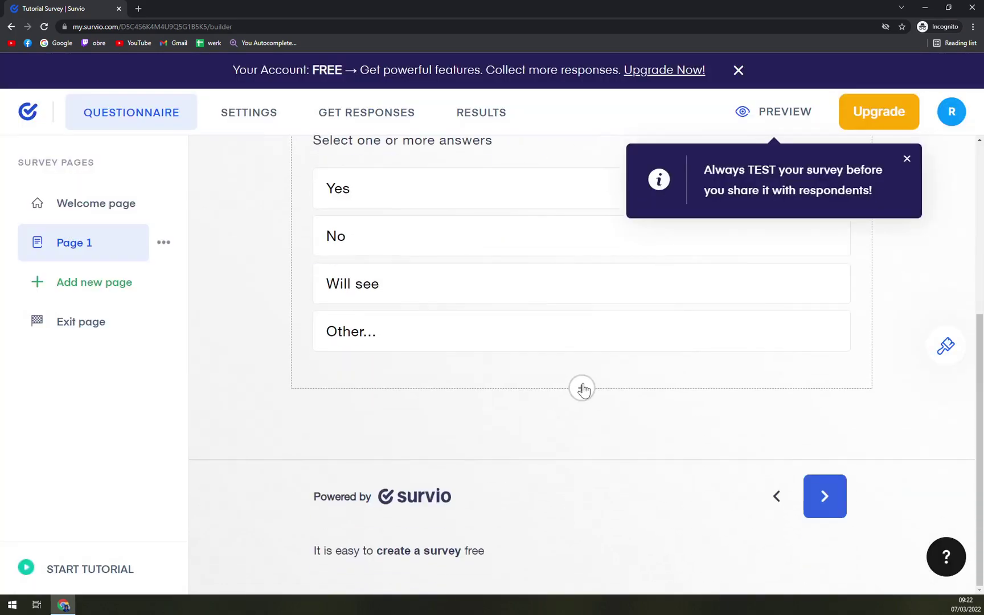
{"action": "scroll", "coordinate": [610, 479], "scroll_direction": "up", "scroll_amount": 3}
{"action": "scroll", "coordinate": [611, 479], "scroll_direction": "down", "scroll_amount": 3}
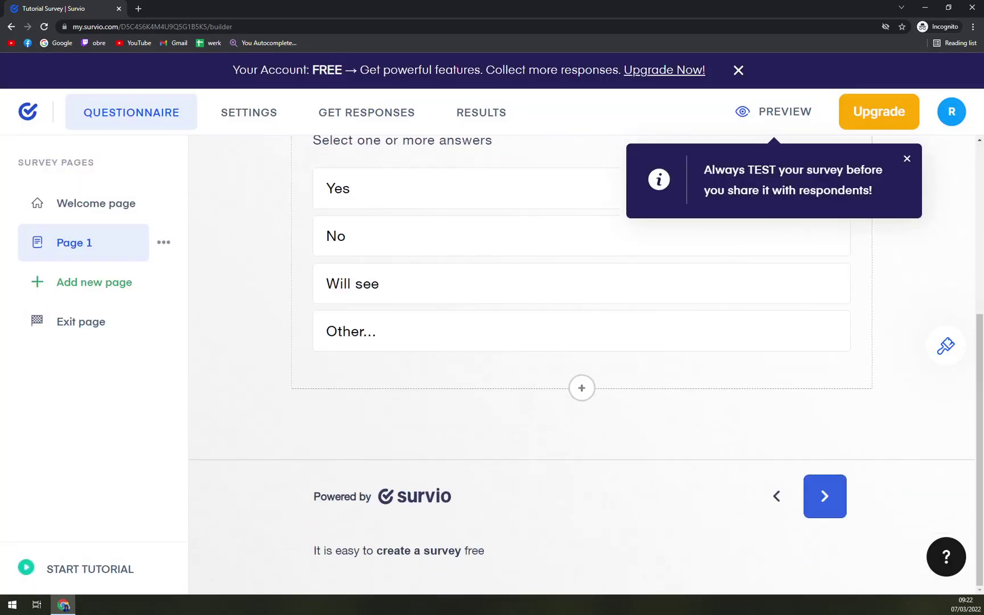
{"action": "left_click", "coordinate": [907, 159]}
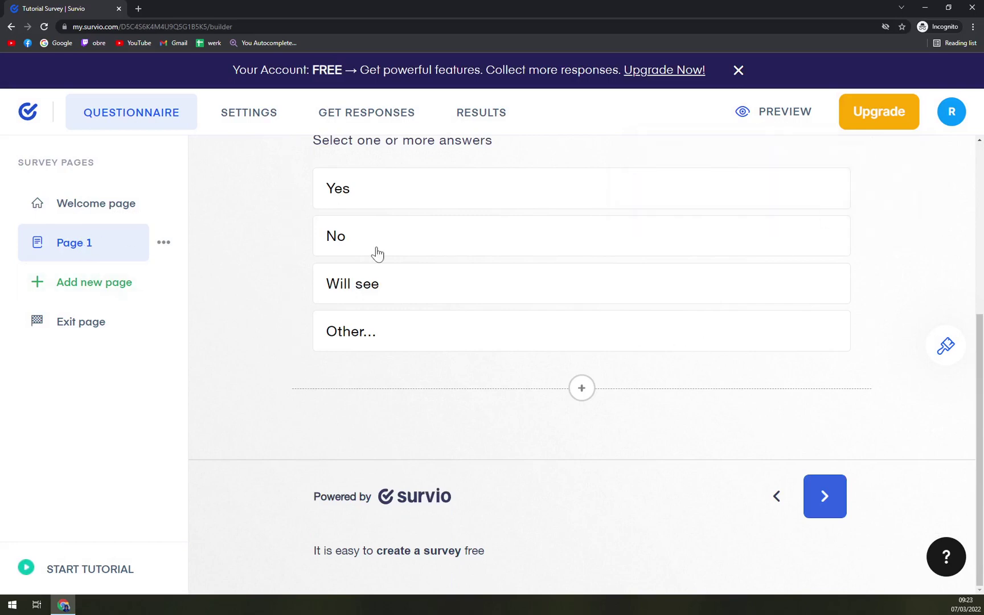
{"action": "scroll", "coordinate": [399, 256], "scroll_direction": "up", "scroll_amount": 5}
Add a new multiple-choice question below question 1.
{"action": "left_click", "coordinate": [557, 205]}
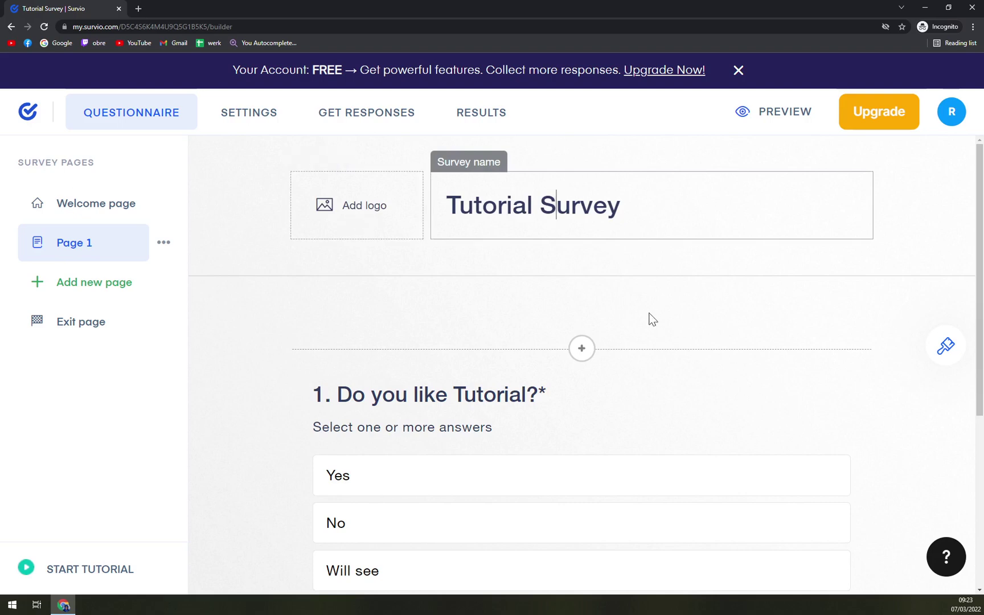
{"action": "scroll", "coordinate": [655, 313], "scroll_direction": "down", "scroll_amount": 5}
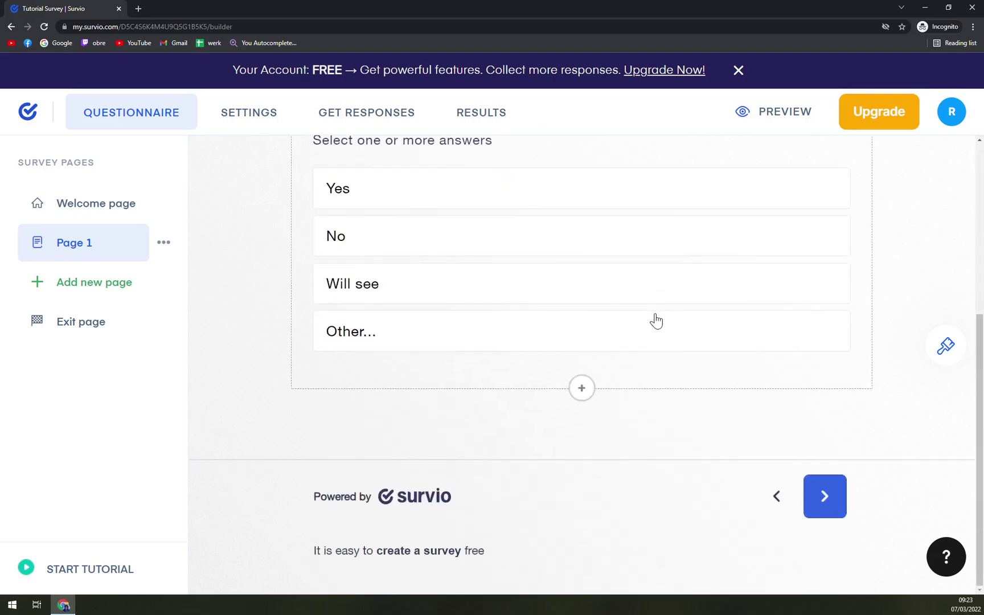
{"action": "left_click", "coordinate": [582, 389]}
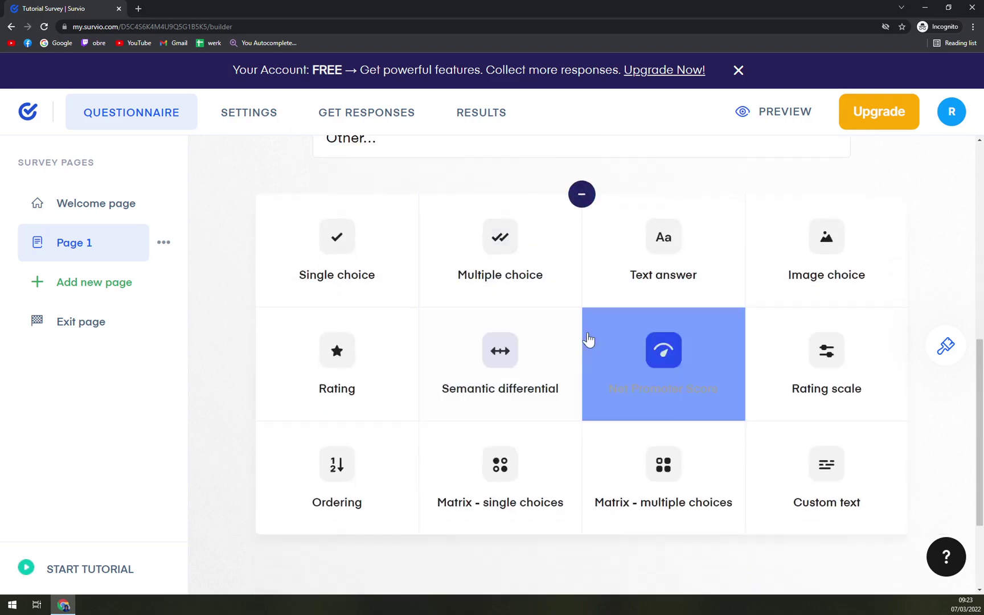
{"action": "scroll", "coordinate": [523, 415], "scroll_direction": "up", "scroll_amount": 8}
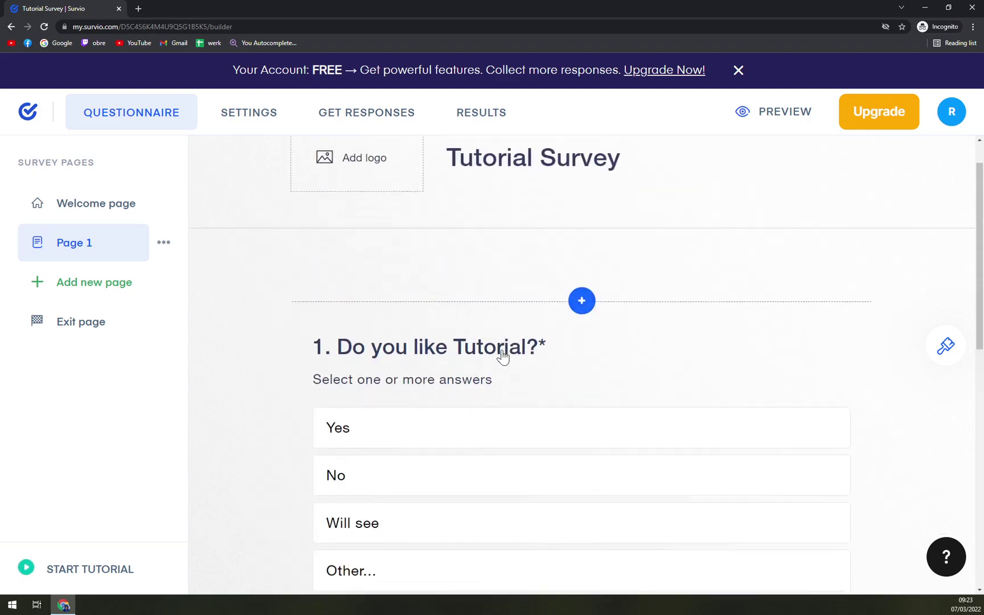
{"action": "scroll", "coordinate": [503, 356], "scroll_direction": "down", "scroll_amount": 6}
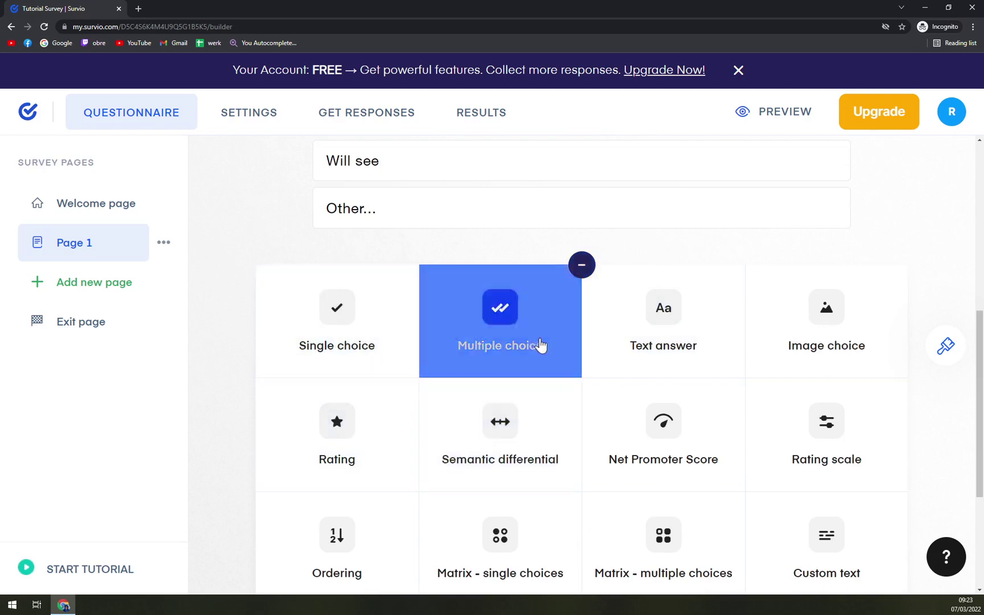
{"action": "scroll", "coordinate": [543, 344], "scroll_direction": "down", "scroll_amount": 1}
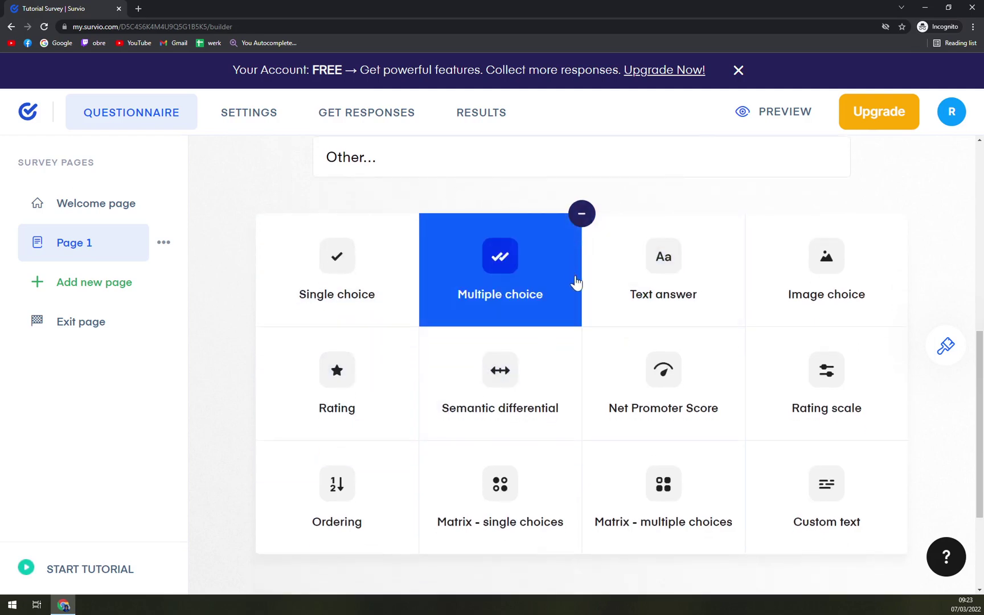
{"action": "left_click", "coordinate": [520, 292]}
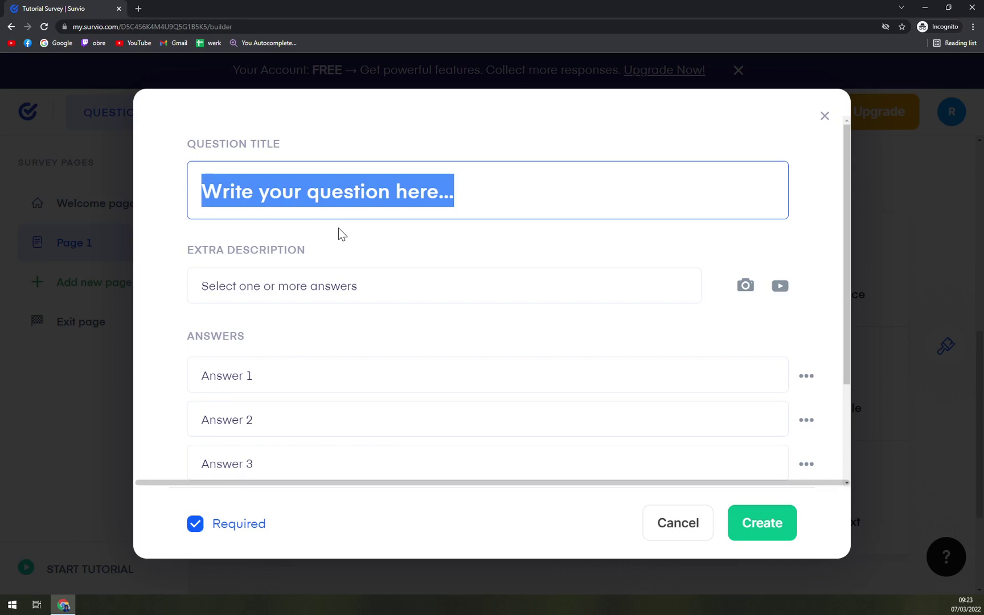
Create the required question 'Do you like winter?' with answers Yes, No and I can tolerate it.
{"action": "type", "text": "Do you l"}
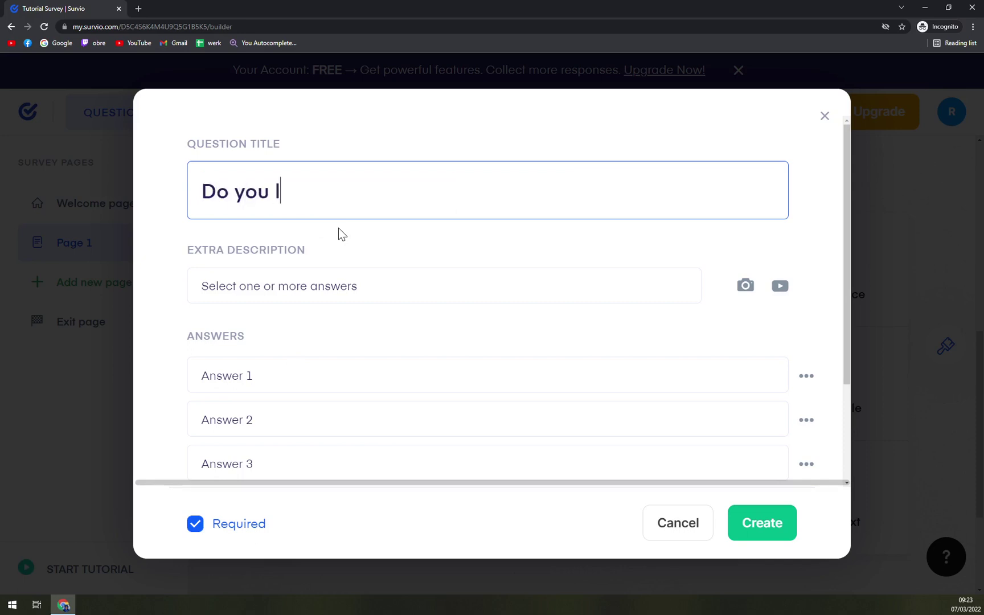
{"action": "type", "text": "ike winter?"}
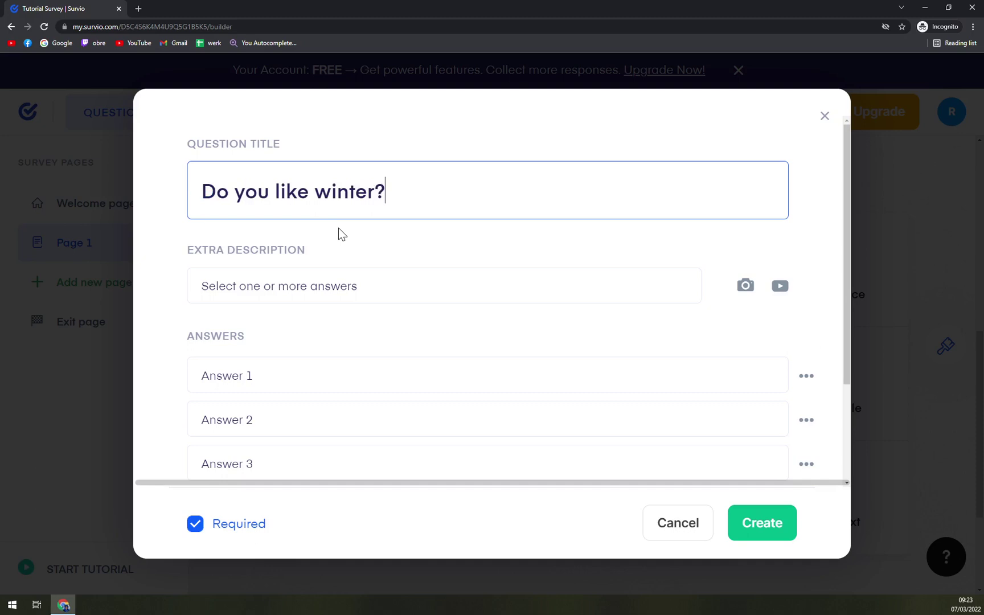
{"action": "key", "text": "Tab"}
{"action": "key", "text": "Tab"}
{"action": "type", "text": "Yes"}
{"action": "key", "text": "Tab"}
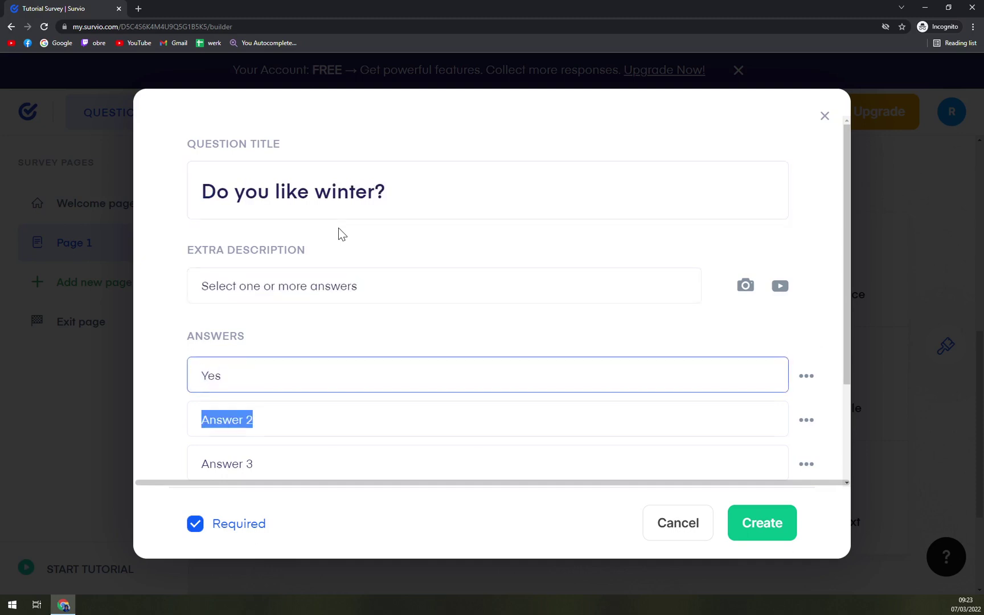
{"action": "type", "text": "No"}
{"action": "key", "text": "Tab"}
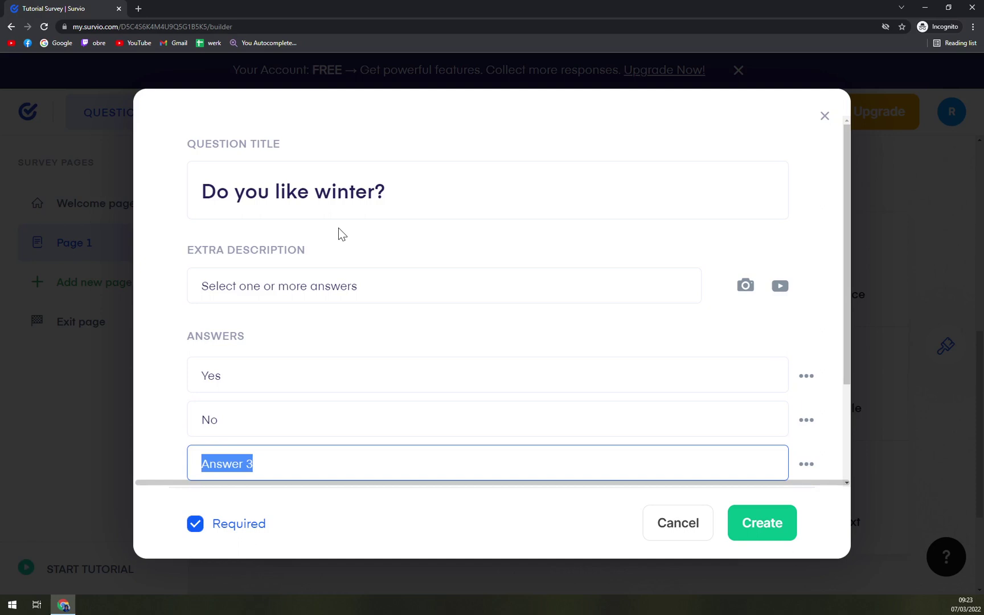
{"action": "type", "text": "I can tolera"}
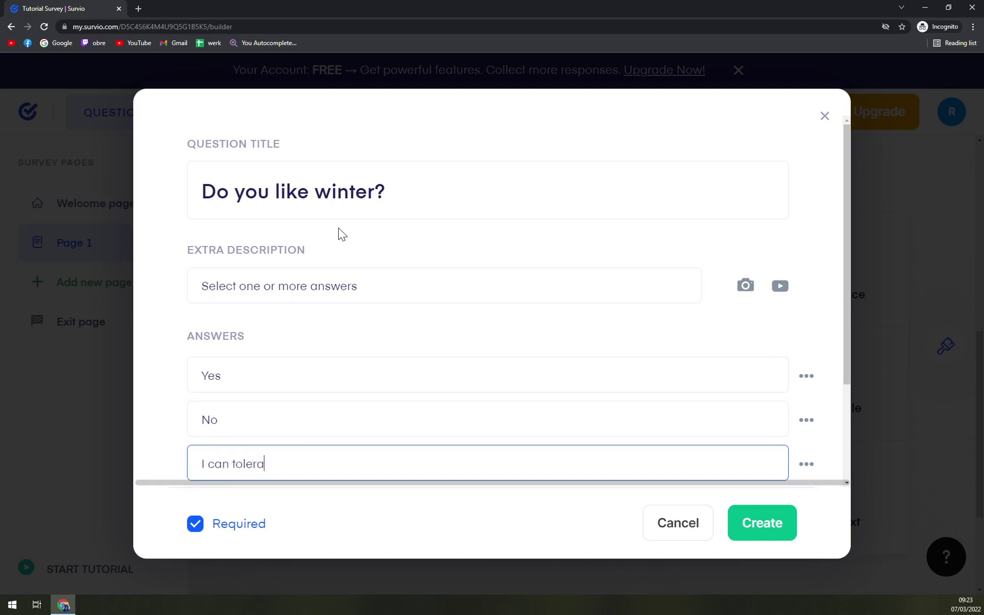
{"action": "type", "text": "te it"}
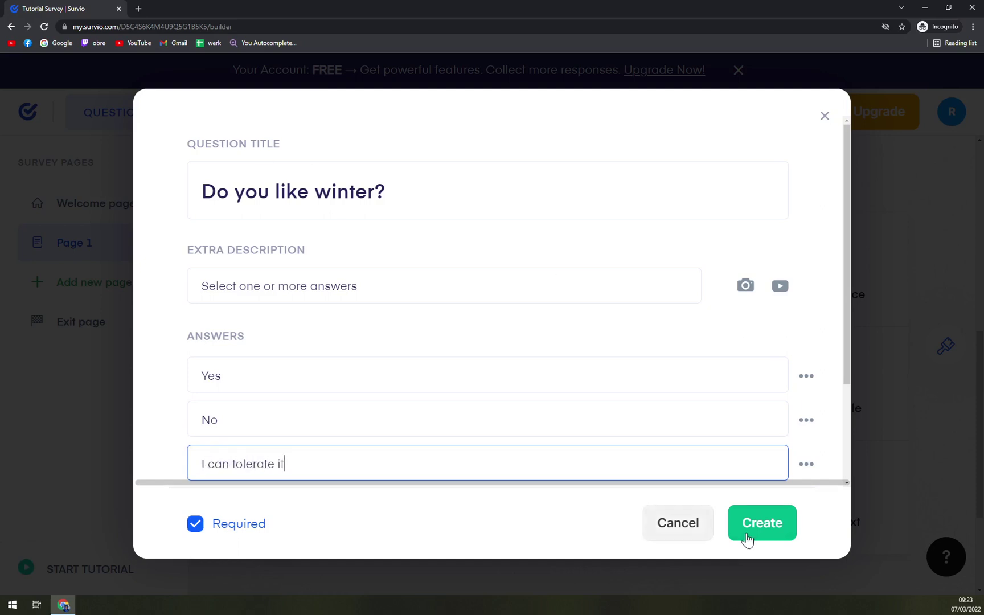
{"action": "left_click", "coordinate": [747, 535]}
Continue past the preview notice and start the Tutorial Survey preview.
{"action": "scroll", "coordinate": [508, 279], "scroll_direction": "up", "scroll_amount": 8}
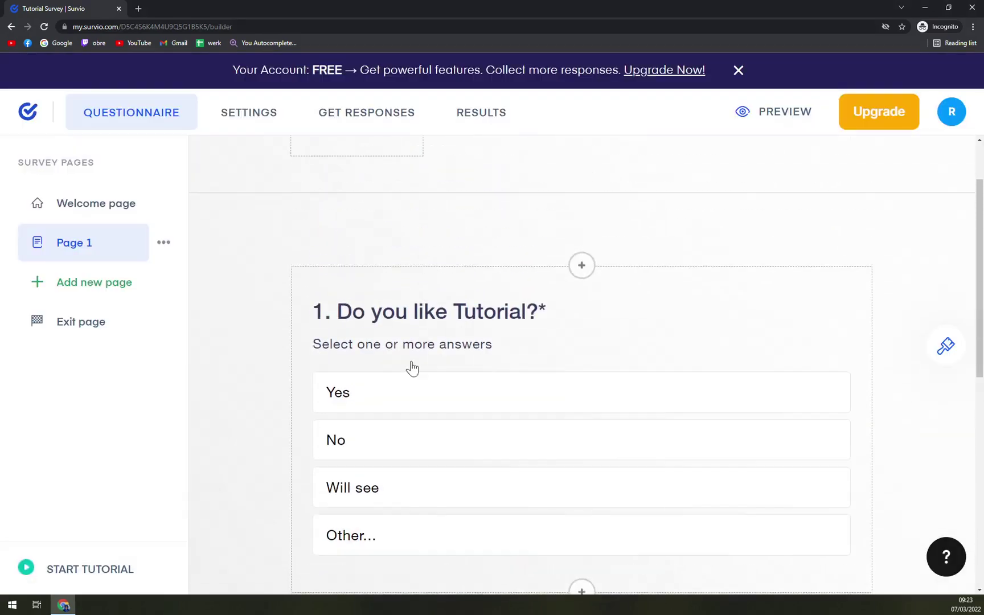
{"action": "scroll", "coordinate": [345, 428], "scroll_direction": "down", "scroll_amount": 6}
{"action": "scroll", "coordinate": [372, 308], "scroll_direction": "down", "scroll_amount": 3}
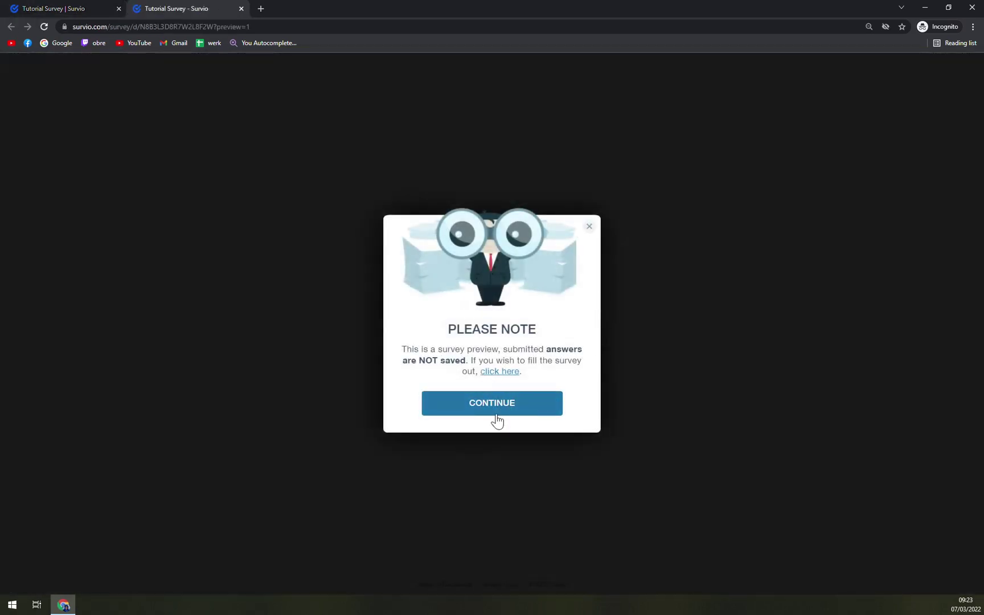
{"action": "left_click", "coordinate": [497, 405]}
{"action": "left_click", "coordinate": [514, 370]}
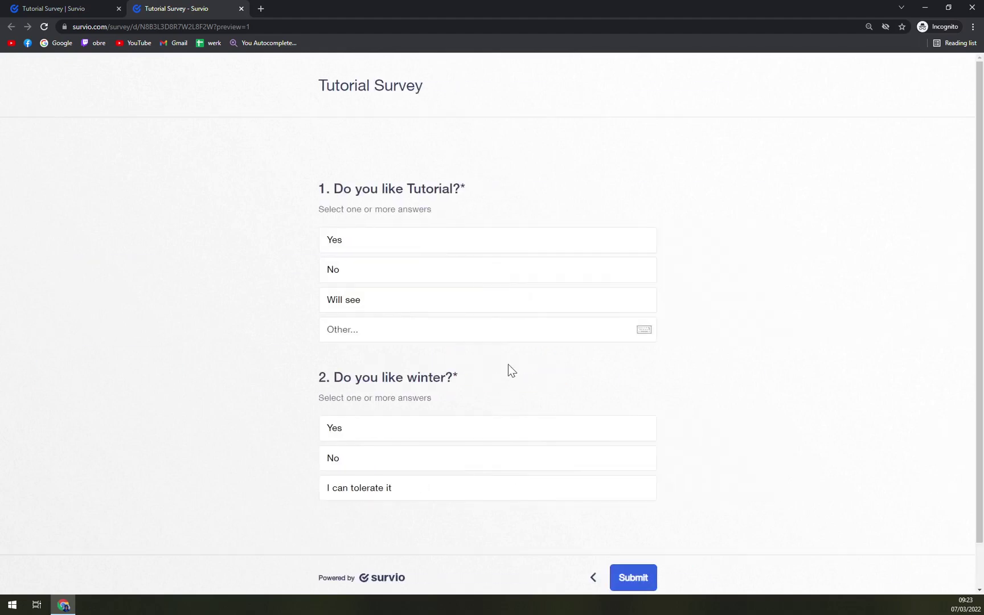
Answer Yes to both questions and submit the preview survey.
{"action": "scroll", "coordinate": [520, 364], "scroll_direction": "down", "scroll_amount": 1}
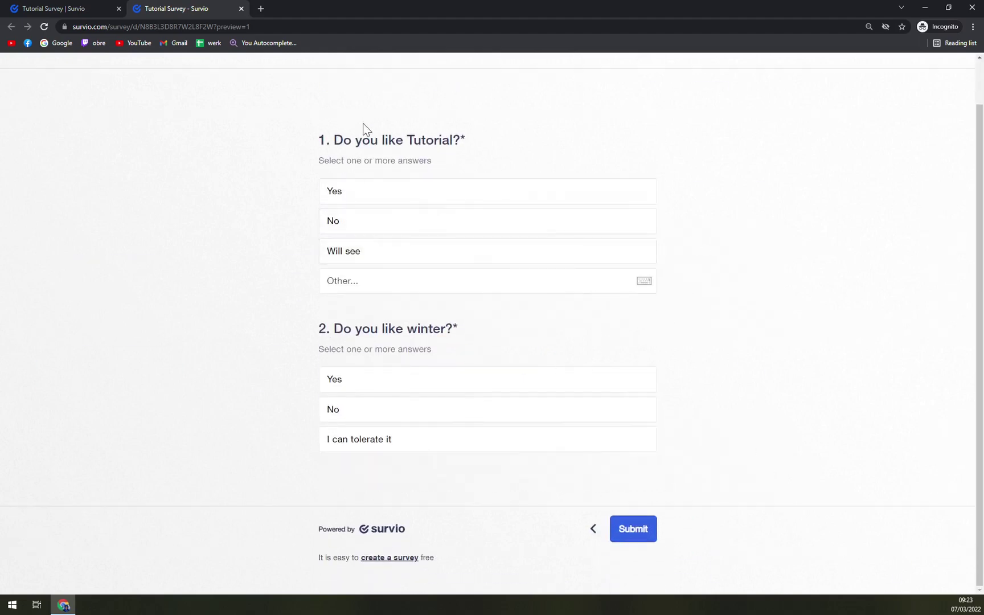
{"action": "scroll", "coordinate": [342, 149], "scroll_direction": "up", "scroll_amount": 1}
{"action": "left_click_drag", "start_coordinate": [320, 190], "coordinate": [517, 194]}
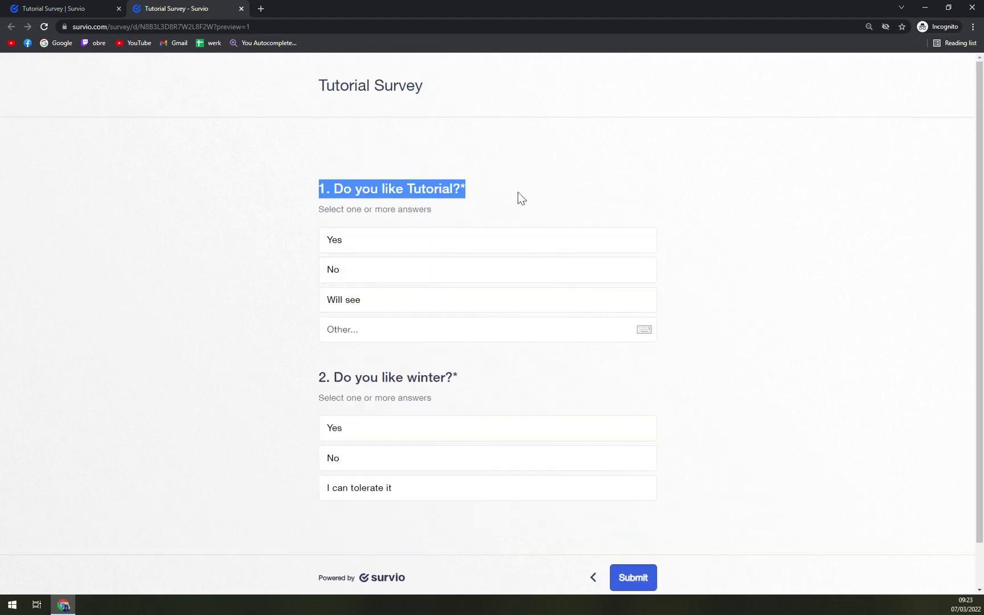
{"action": "left_click", "coordinate": [483, 244]}
{"action": "scroll", "coordinate": [484, 288], "scroll_direction": "down", "scroll_amount": 1}
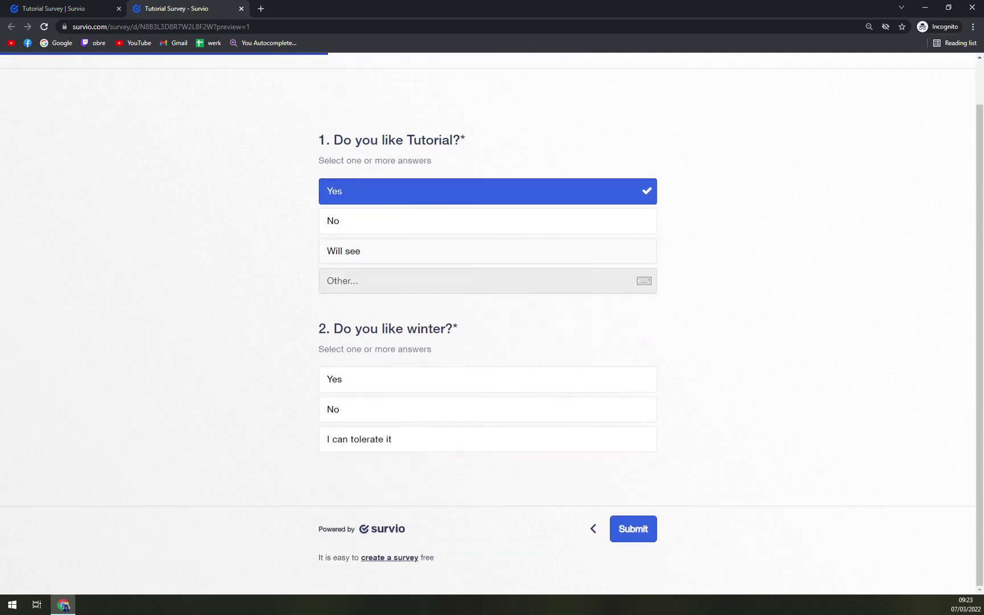
{"action": "left_click", "coordinate": [367, 385]}
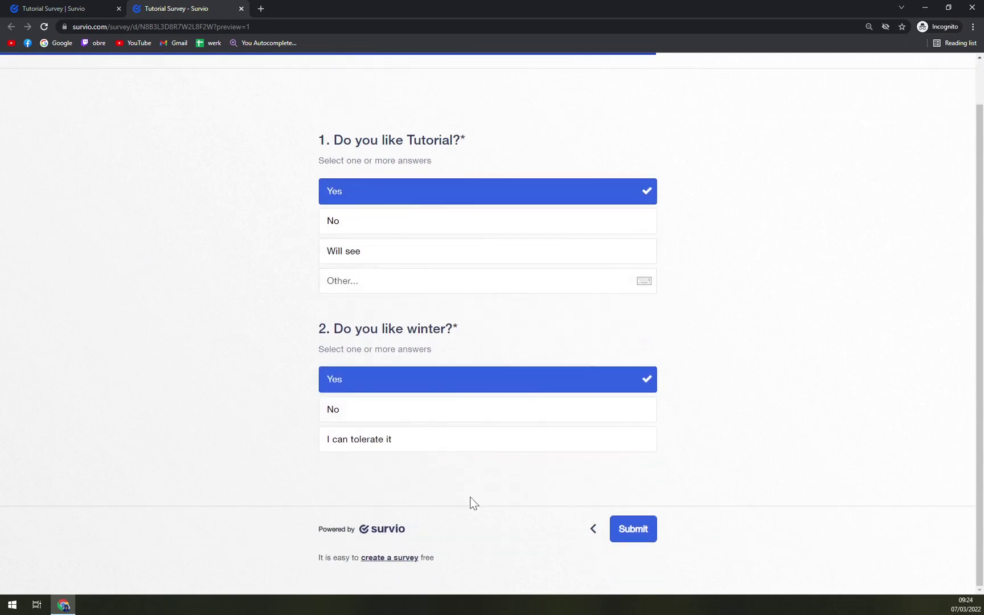
{"action": "left_click", "coordinate": [633, 529]}
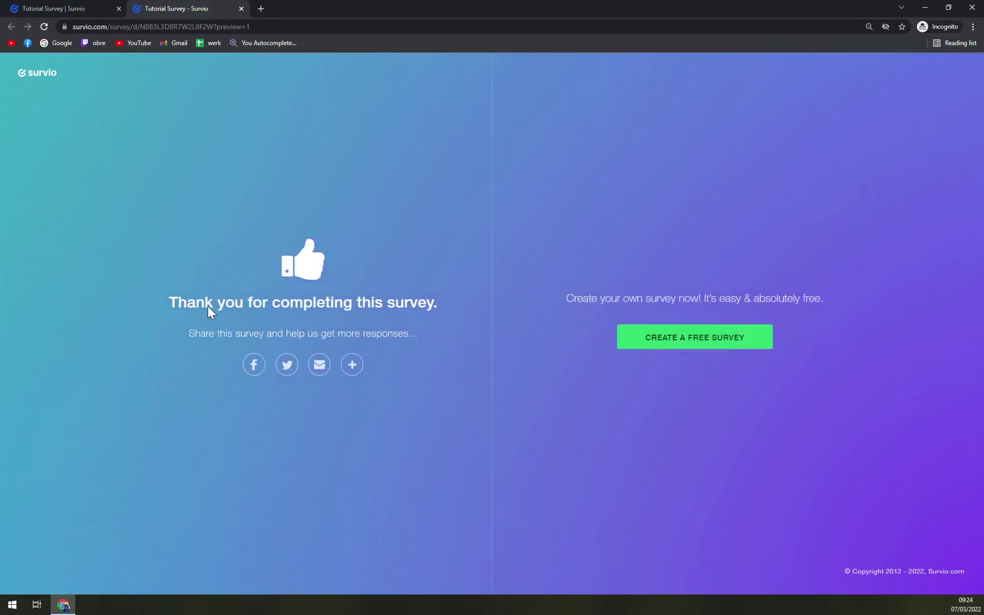
{"action": "left_click", "coordinate": [94, 8]}
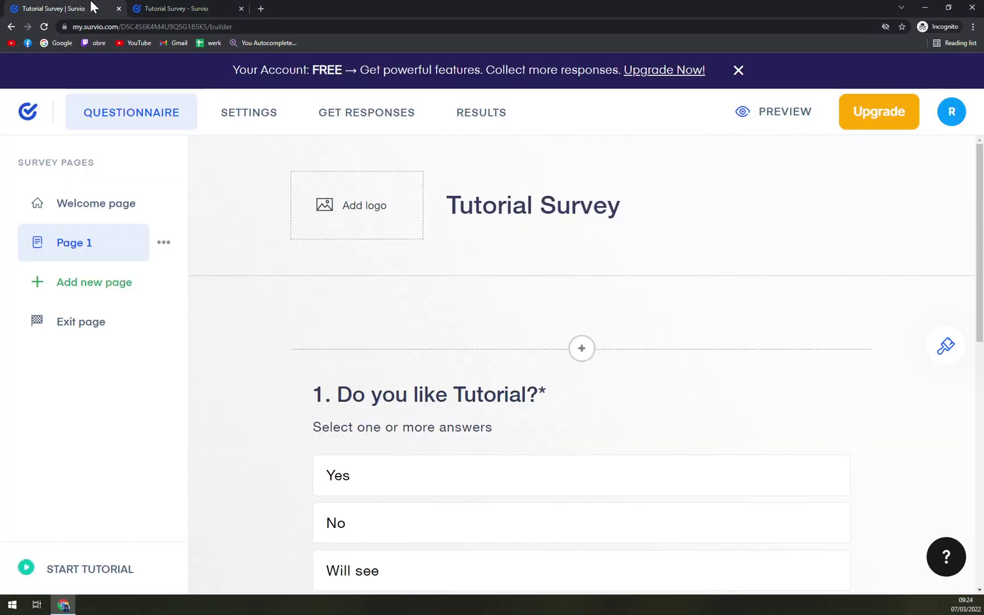
{"action": "left_click", "coordinate": [176, 8]}
{"action": "left_click", "coordinate": [100, 7]}
{"action": "left_click", "coordinate": [164, 8]}
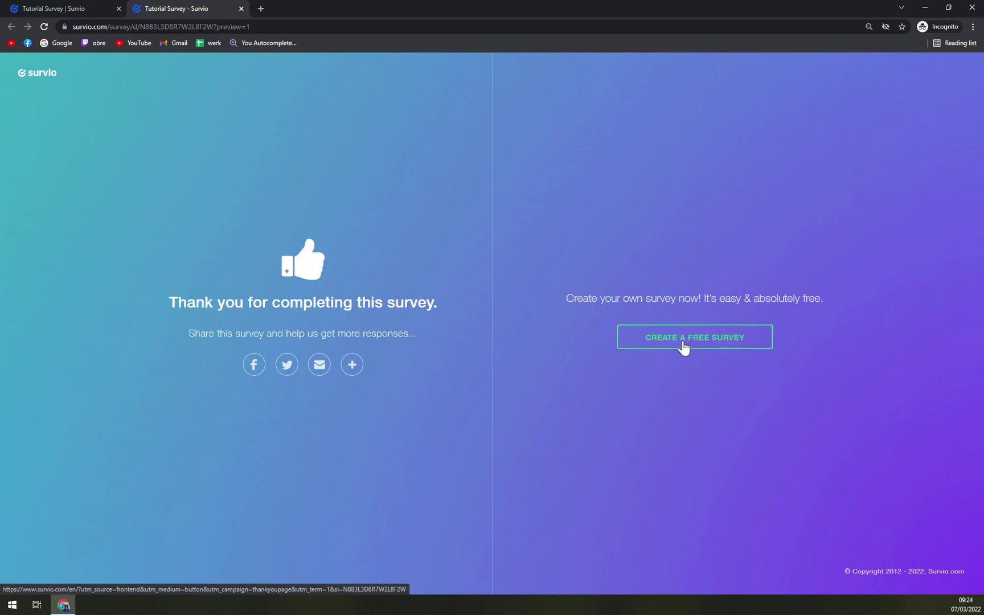
Open the Survio homepage via CREATE A FREE SURVEY, then return to the Tutorial Survey tab.
{"action": "left_click", "coordinate": [688, 349]}
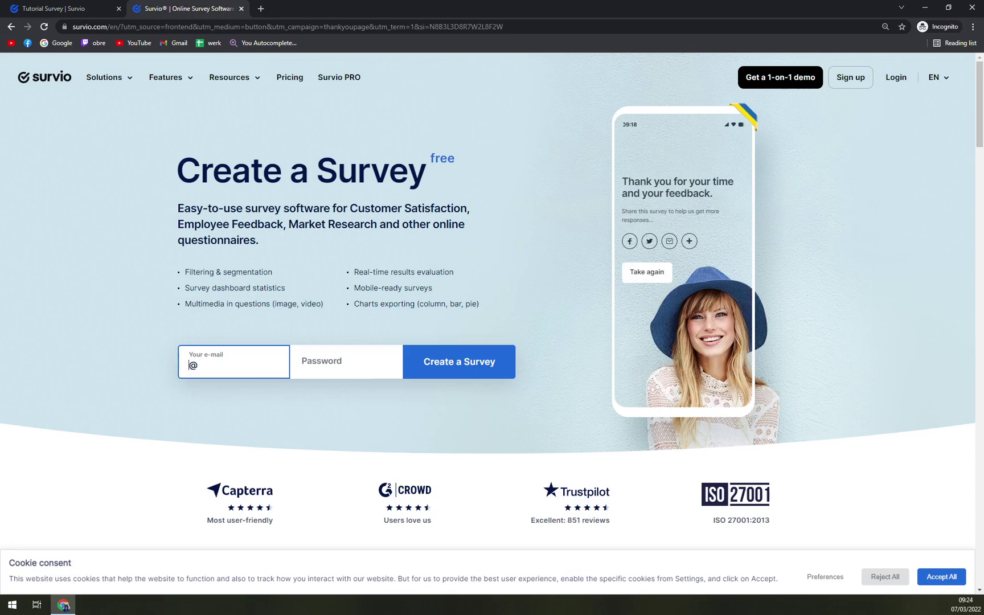
{"action": "left_click", "coordinate": [74, 5]}
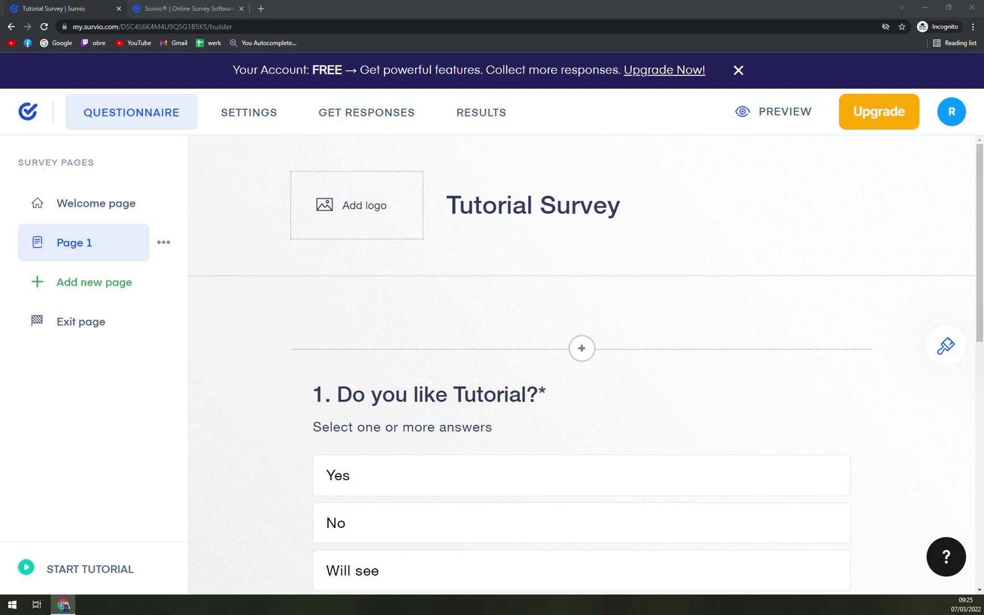
Back in the Tutorial Survey builder, view the Settings and Get Responses pages.
{"action": "left_click", "coordinate": [184, 7]}
{"action": "left_click", "coordinate": [58, 7]}
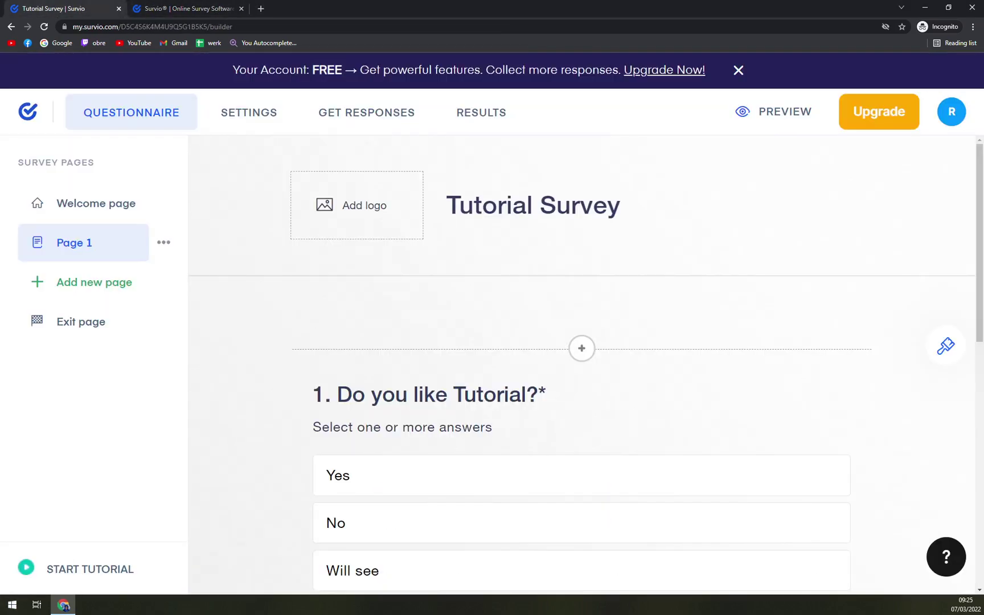
{"action": "key", "text": "super"}
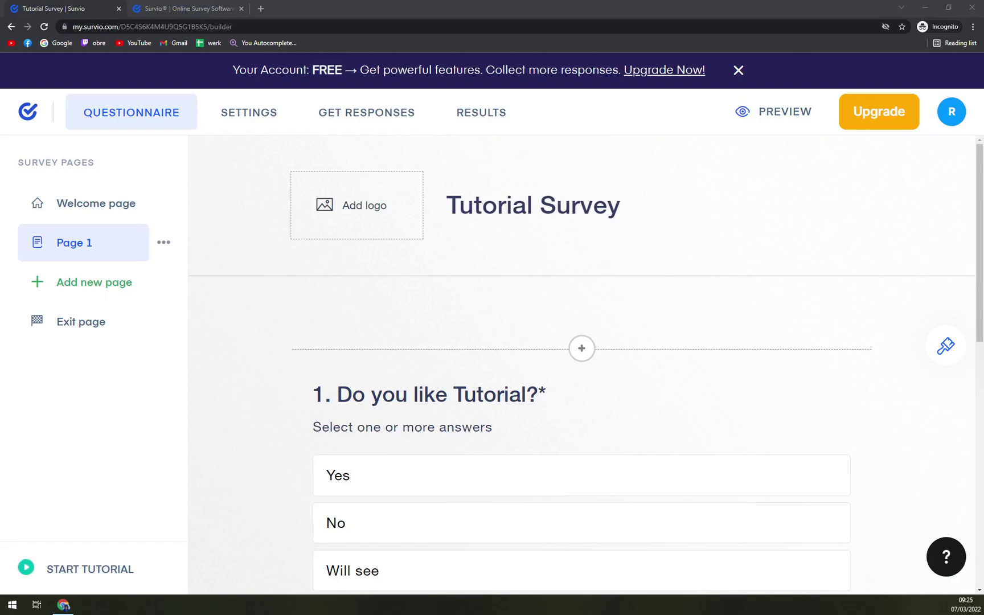
{"action": "left_click", "coordinate": [253, 117]}
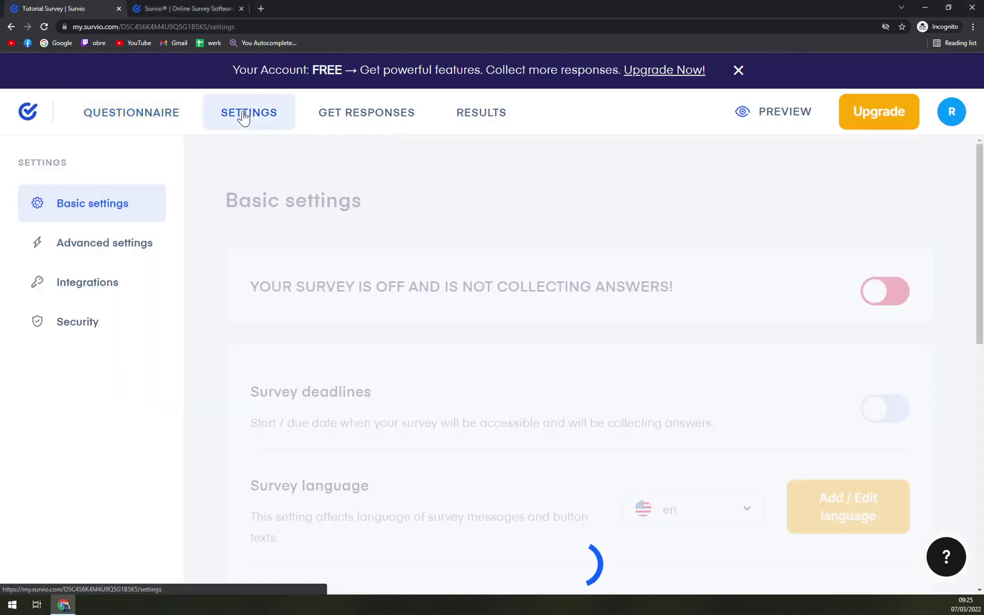
{"action": "left_click", "coordinate": [365, 124]}
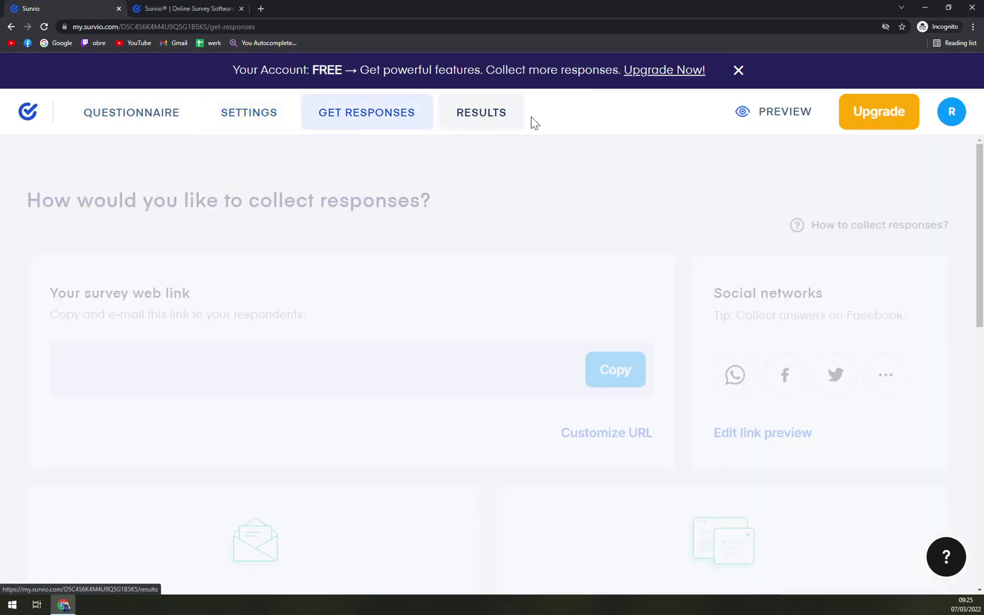
Check the Results page, return to Questionnaire, and open the Upgrade pricing plans.
{"action": "left_click", "coordinate": [484, 124]}
{"action": "left_click", "coordinate": [131, 120]}
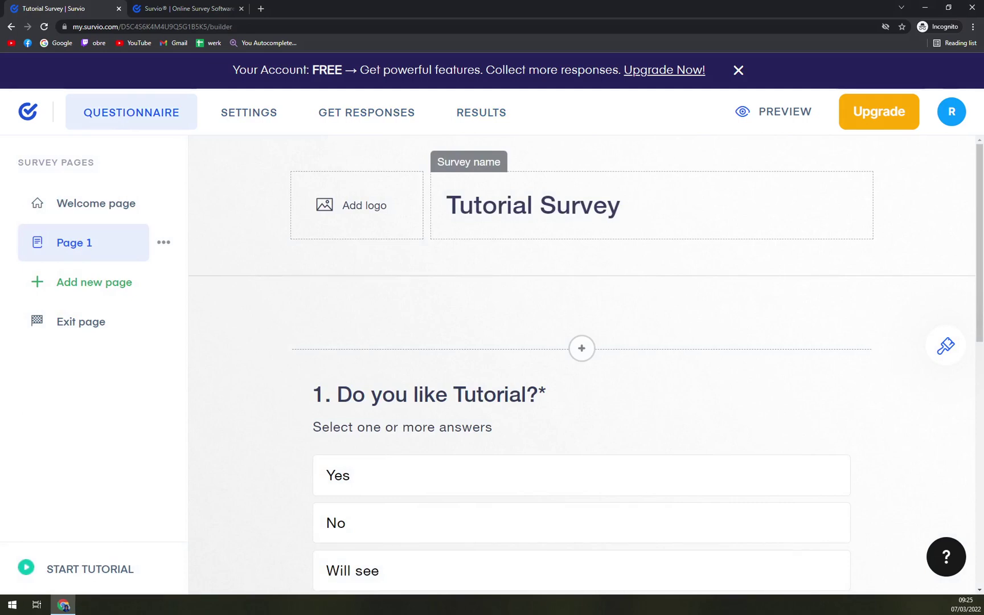
{"action": "left_click", "coordinate": [880, 116]}
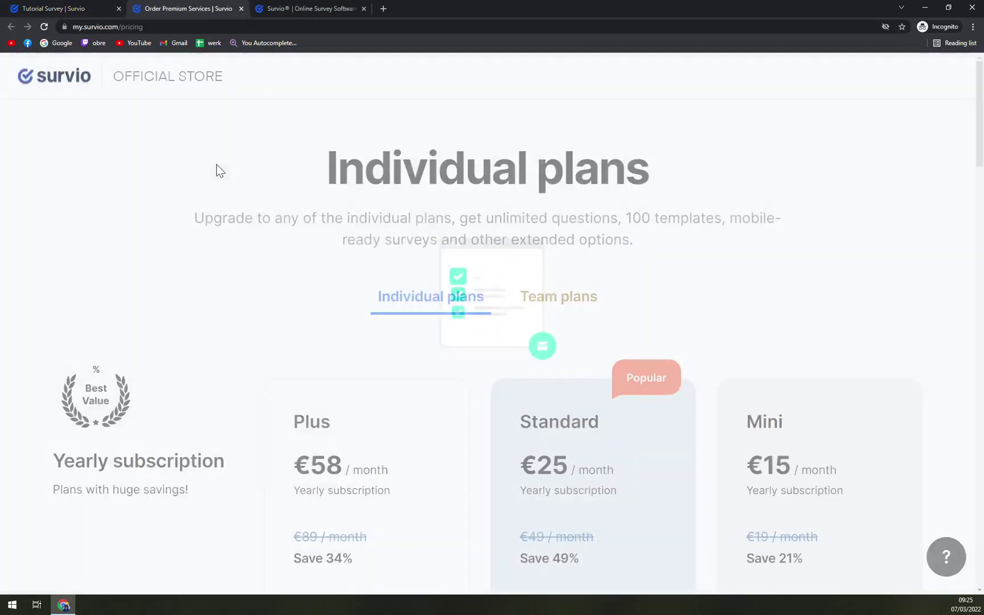
Return to the pricing tab and scroll through the Individual plans.
{"action": "left_click", "coordinate": [100, 9]}
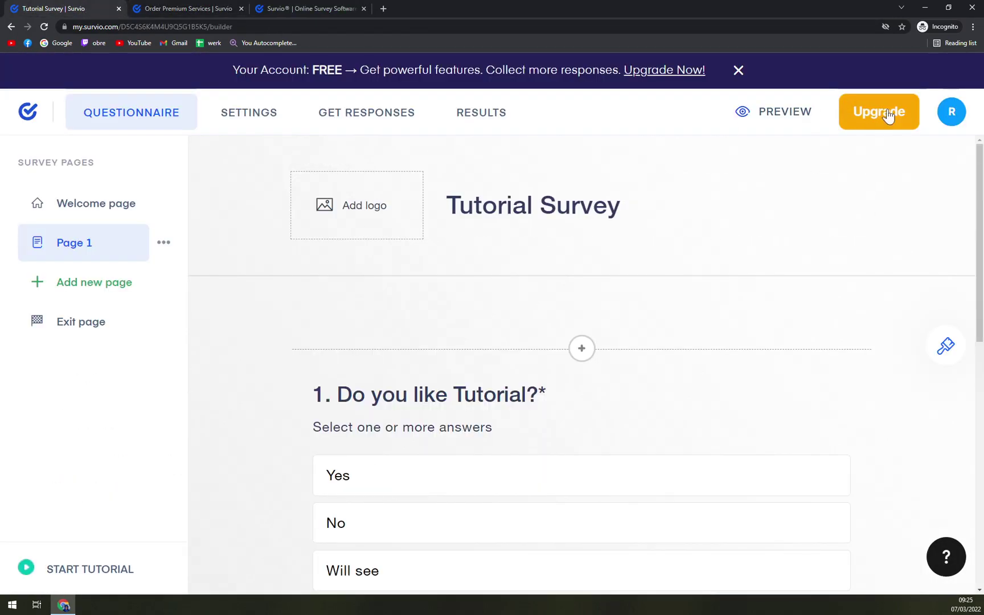
{"action": "left_click", "coordinate": [225, 9]}
{"action": "scroll", "coordinate": [329, 321], "scroll_direction": "down", "scroll_amount": 3}
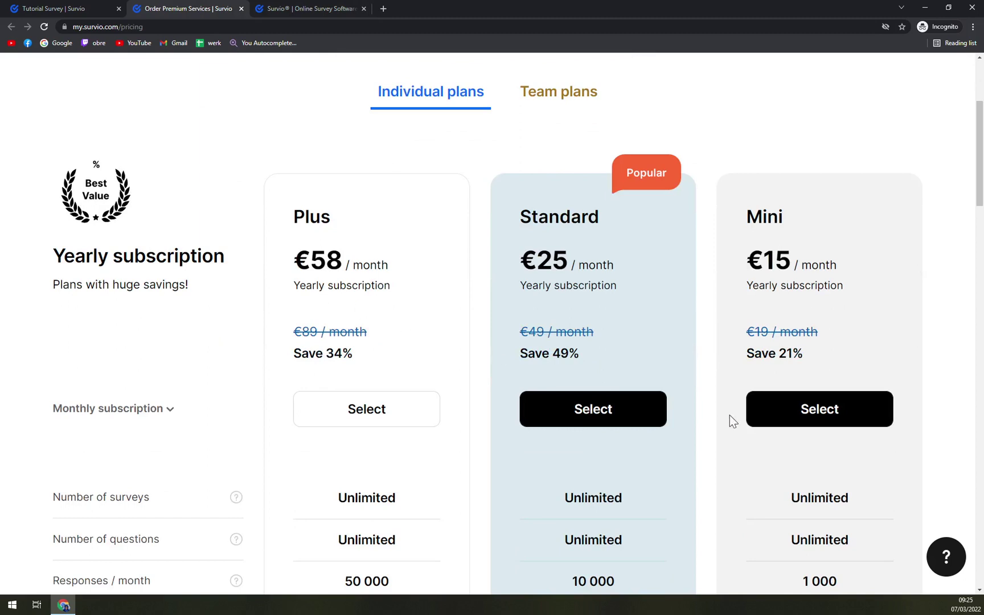
{"action": "scroll", "coordinate": [729, 339], "scroll_direction": "down", "scroll_amount": 2}
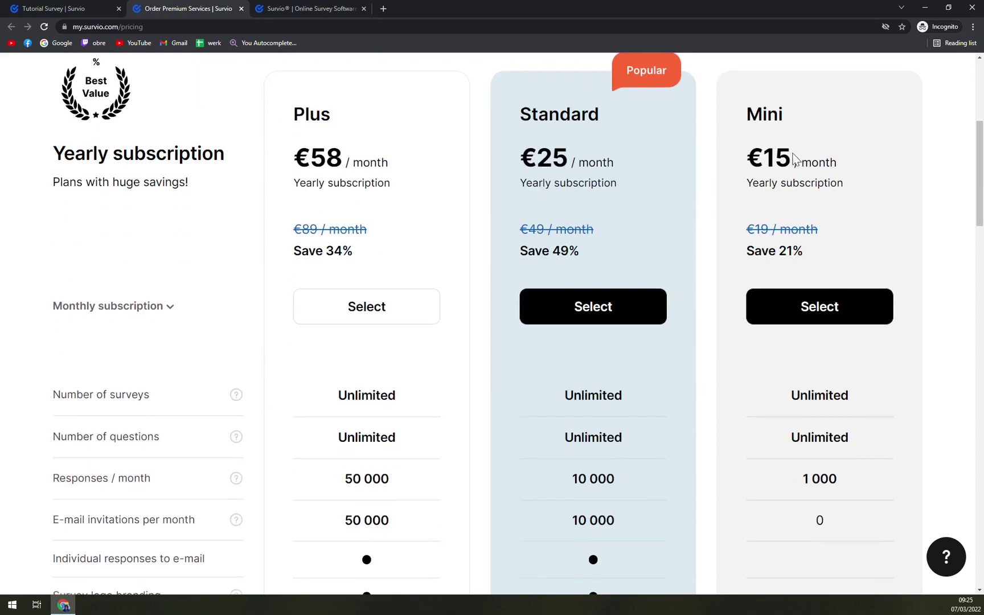
{"action": "scroll", "coordinate": [419, 225], "scroll_direction": "up", "scroll_amount": 2}
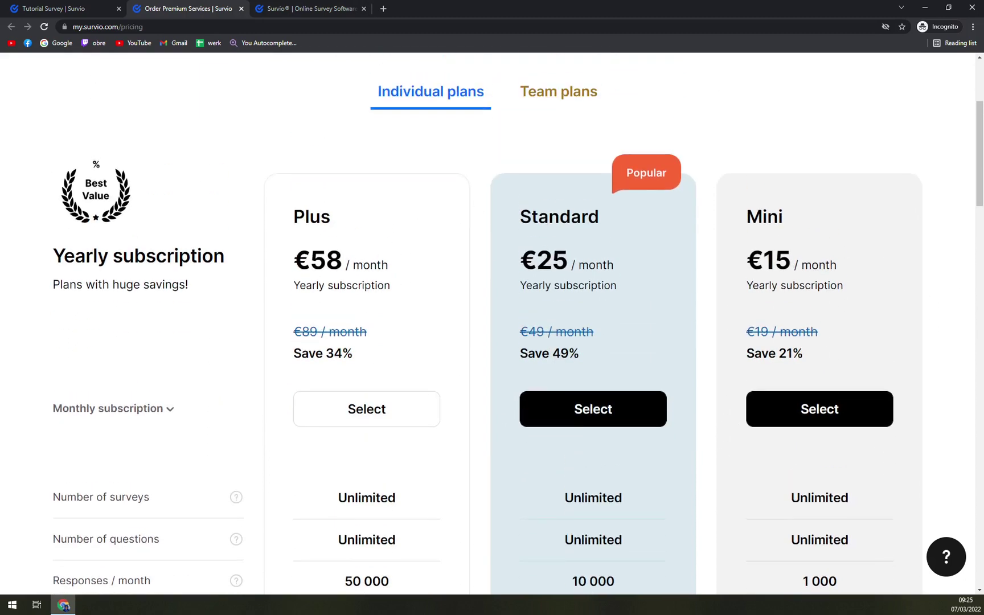
Review Team plans (Enterprise custom quote, Medium €250, Starter €100), then close the pricing tab.
{"action": "left_click", "coordinate": [588, 101]}
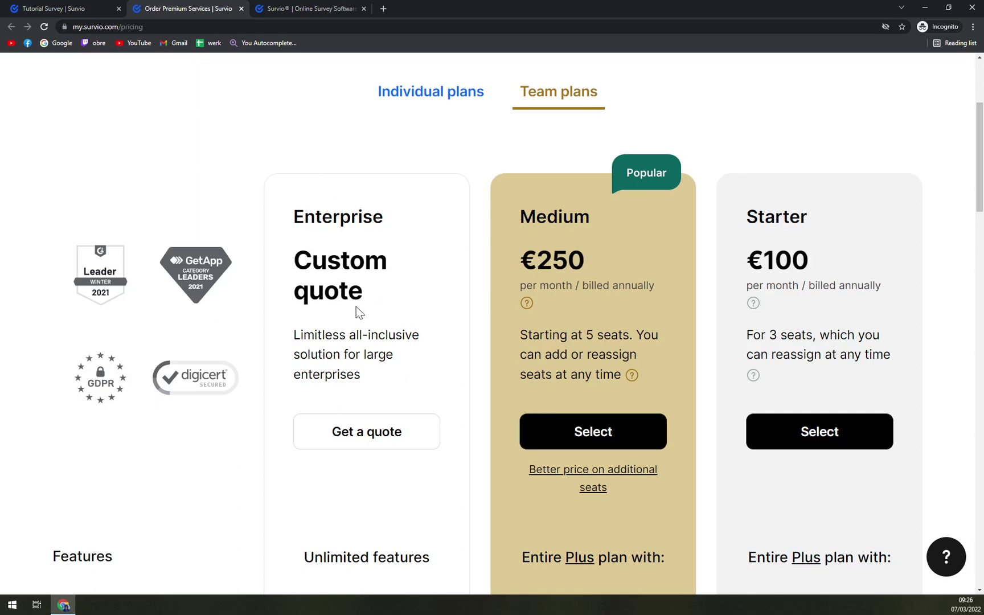
{"action": "left_click_drag", "start_coordinate": [357, 312], "coordinate": [268, 241]}
{"action": "left_click", "coordinate": [411, 235]}
{"action": "scroll", "coordinate": [501, 225], "scroll_direction": "down", "scroll_amount": 1}
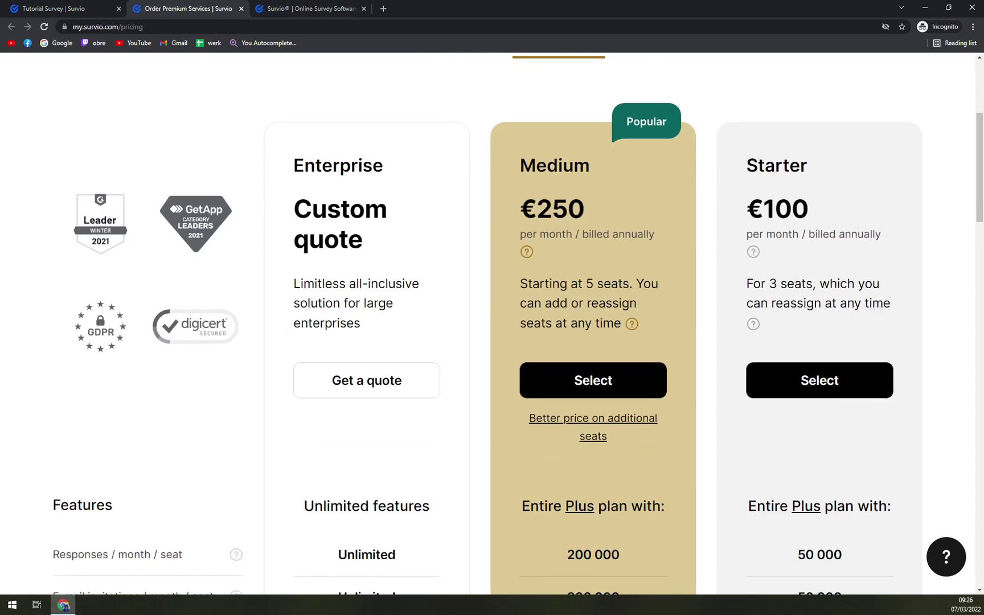
{"action": "left_click_drag", "start_coordinate": [743, 207], "coordinate": [815, 211]}
{"action": "scroll", "coordinate": [815, 216], "scroll_direction": "down", "scroll_amount": 3}
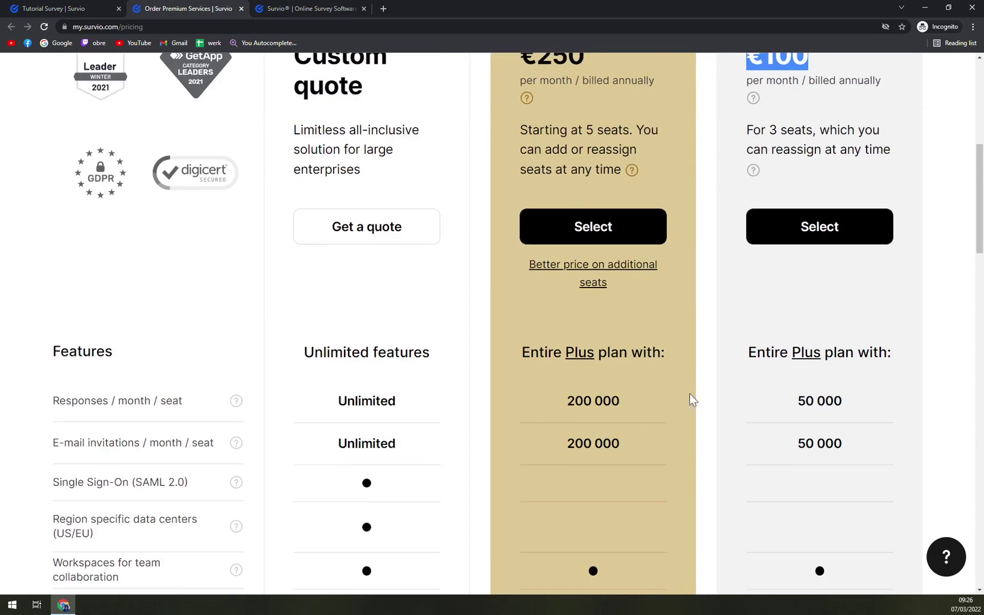
{"action": "scroll", "coordinate": [691, 399], "scroll_direction": "up", "scroll_amount": 4}
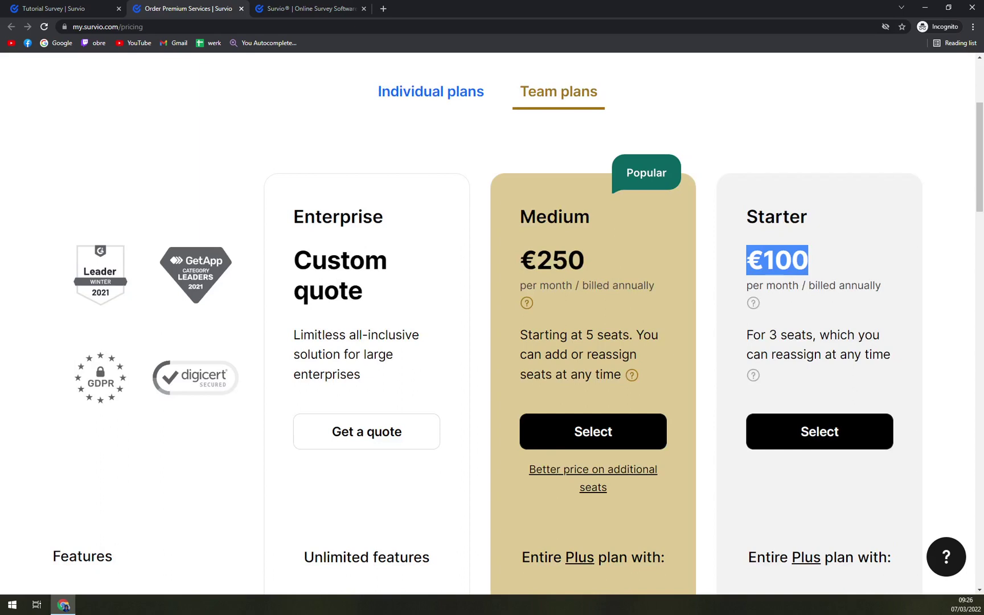
{"action": "left_click", "coordinate": [241, 9]}
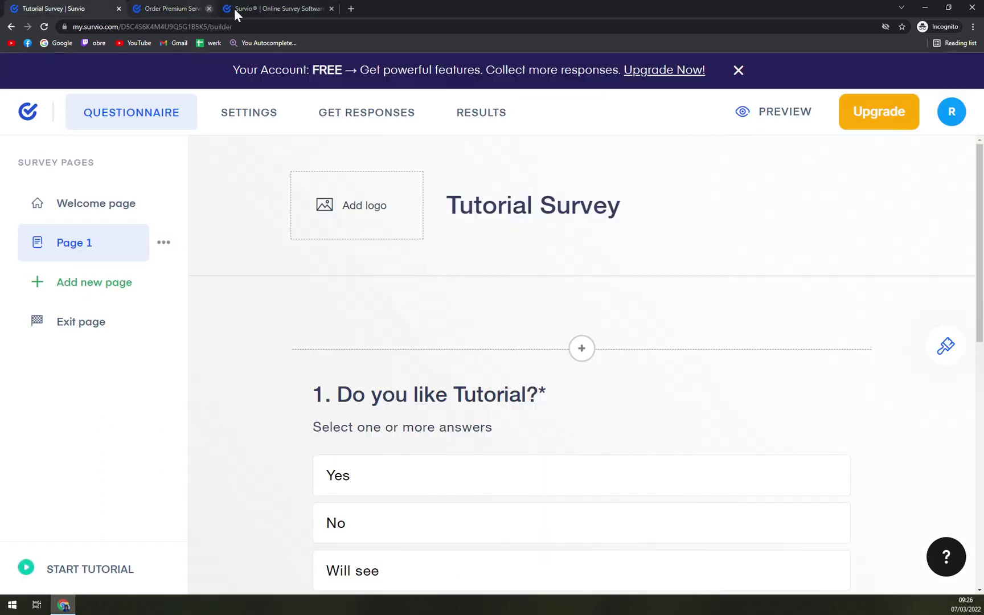